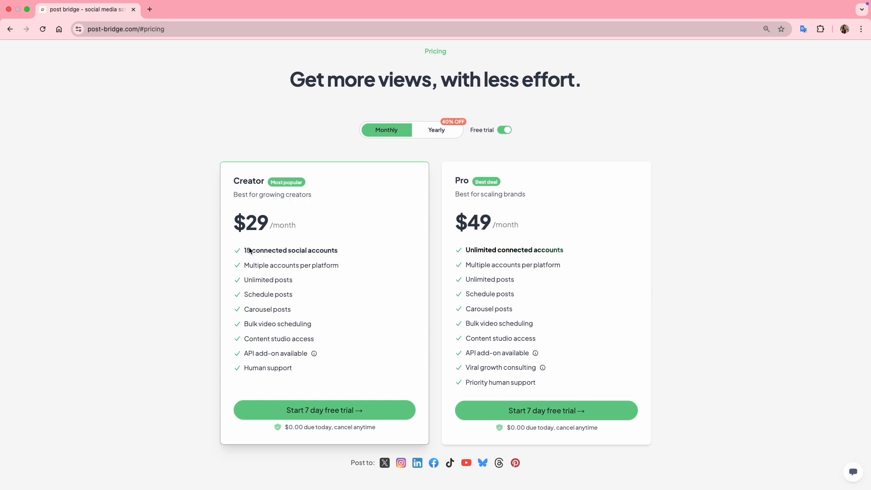
Examine the account and post allowances of the monthly Creator and Pro plans on the pricing page
drag(245, 252, 334, 255)
click(311, 274)
drag(243, 279, 303, 281)
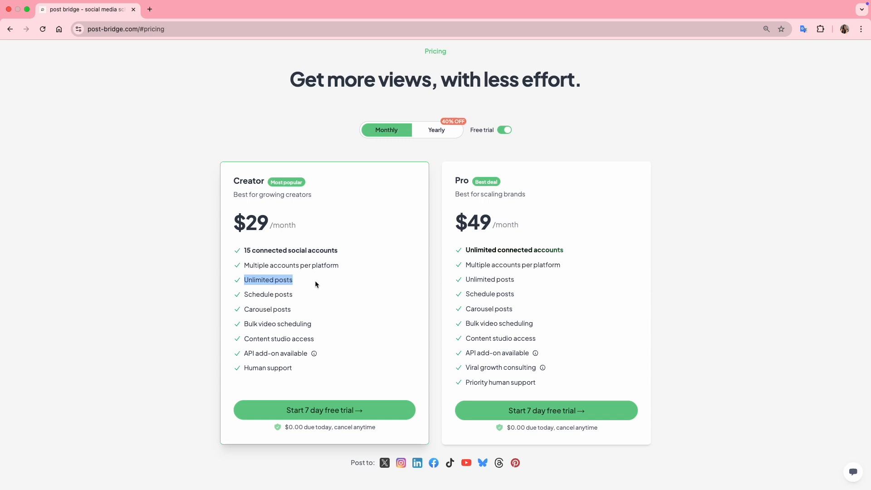
click(353, 287)
drag(466, 251, 568, 246)
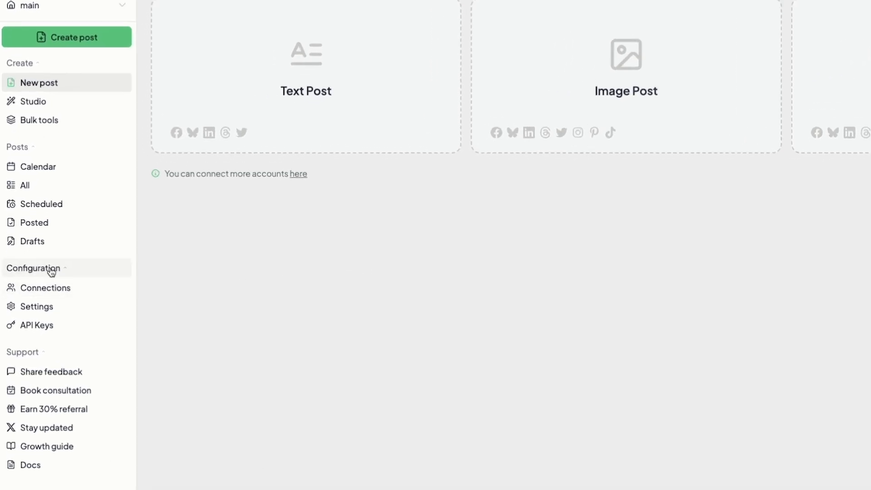
Check the connected social accounts and start a new video post
click(47, 292)
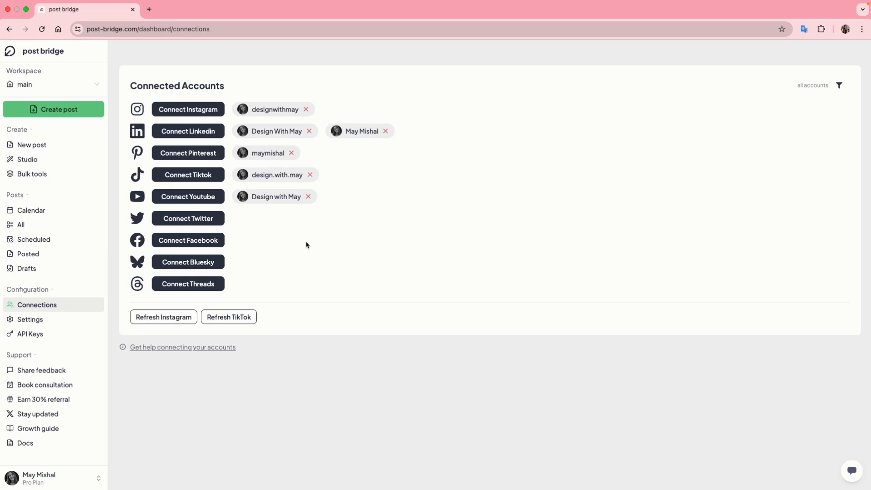
click(51, 113)
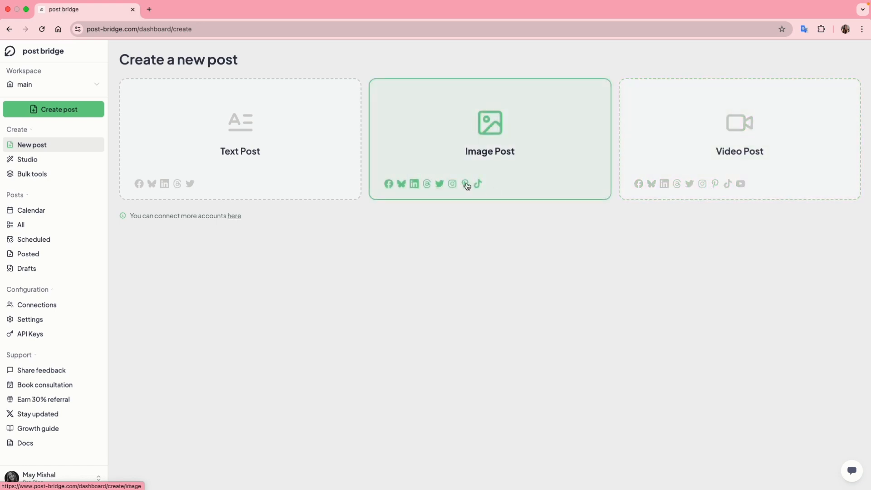
click(728, 151)
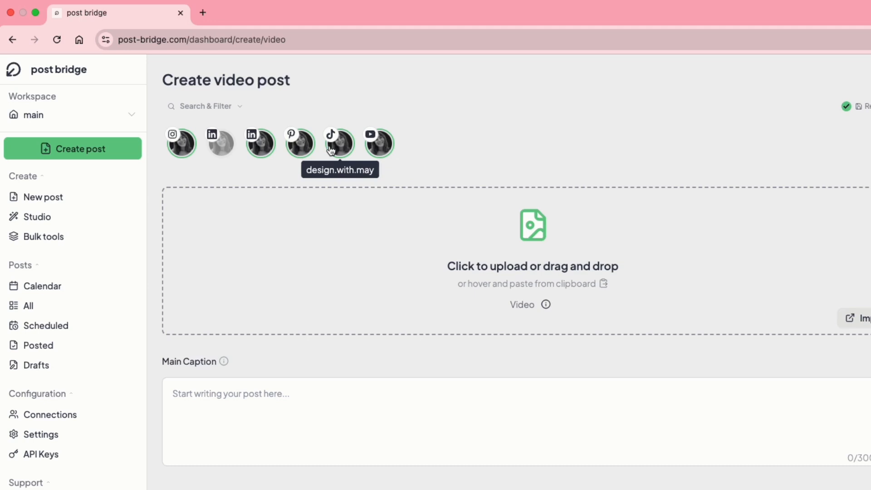
Toggle the YouTube and TikTok accounts off and on, and switch to the other LinkedIn account and back
click(381, 146)
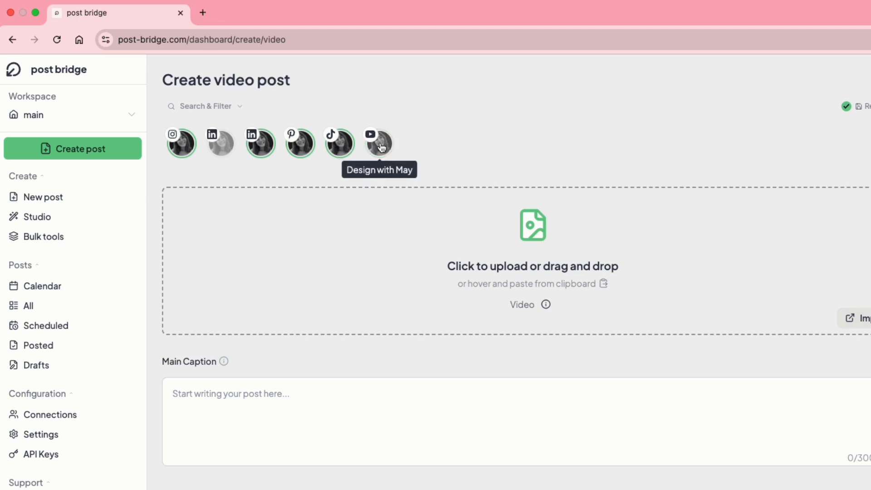
click(379, 148)
click(344, 147)
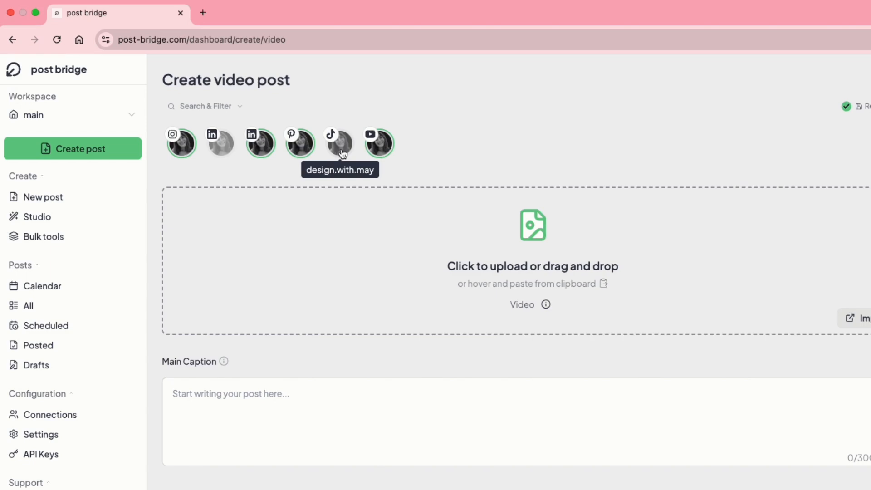
click(343, 152)
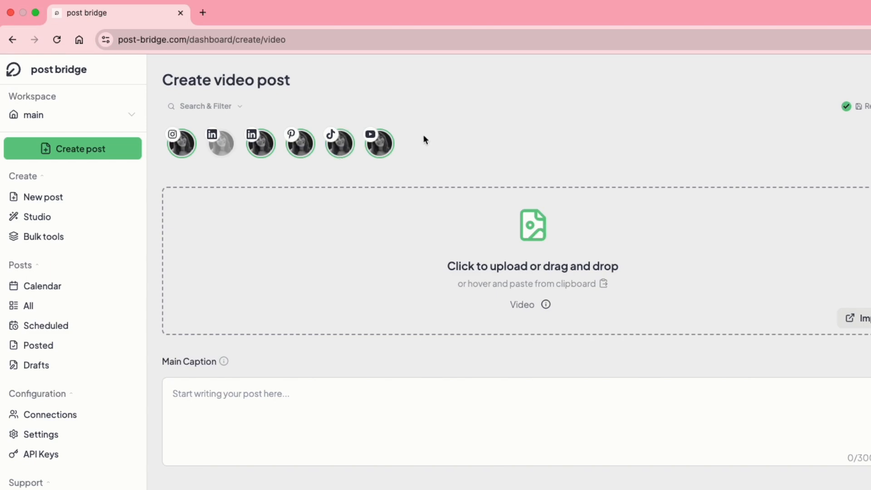
click(223, 150)
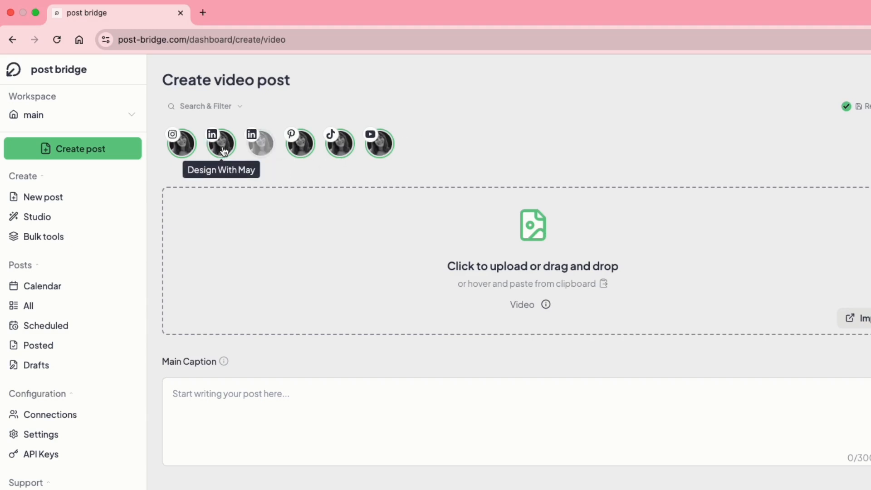
click(272, 151)
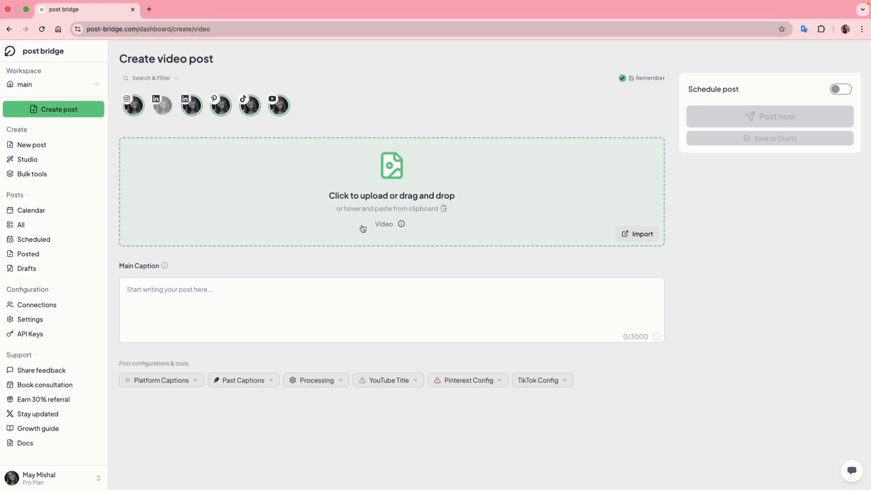
Check the accepted video file requirements and upload AIR MAX_1.mp4 to the post
click(401, 224)
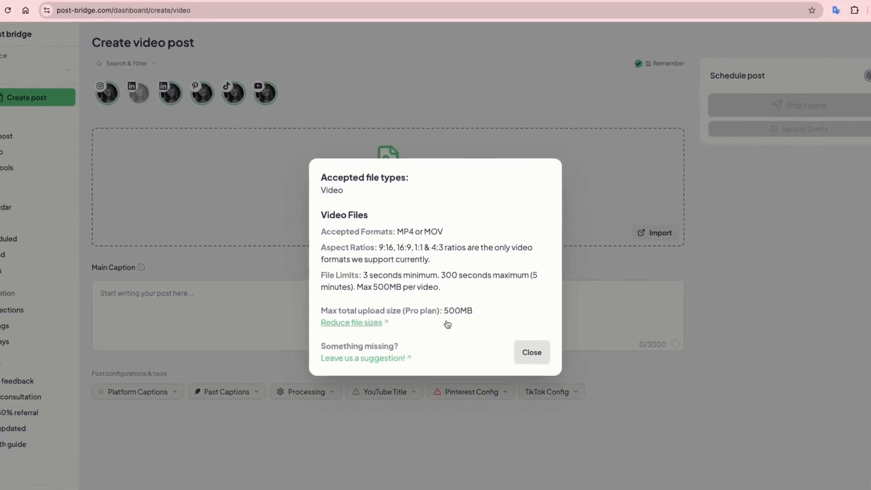
click(525, 346)
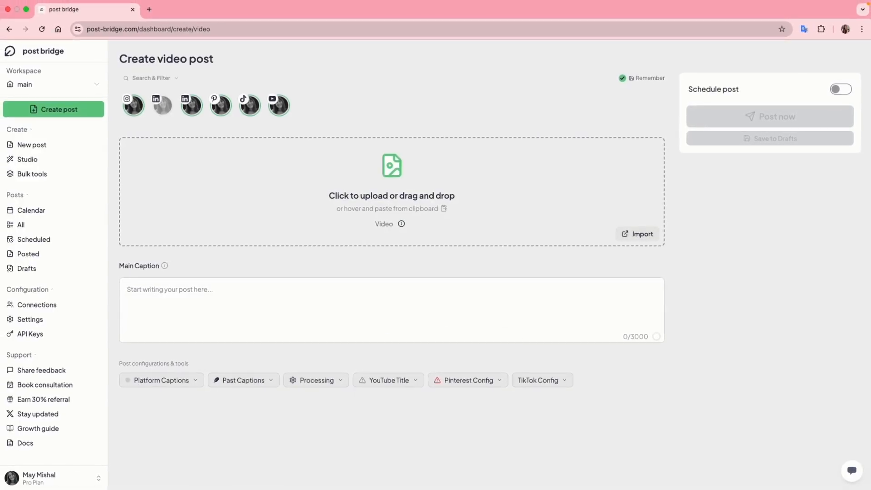
drag(351, 274, 285, 206)
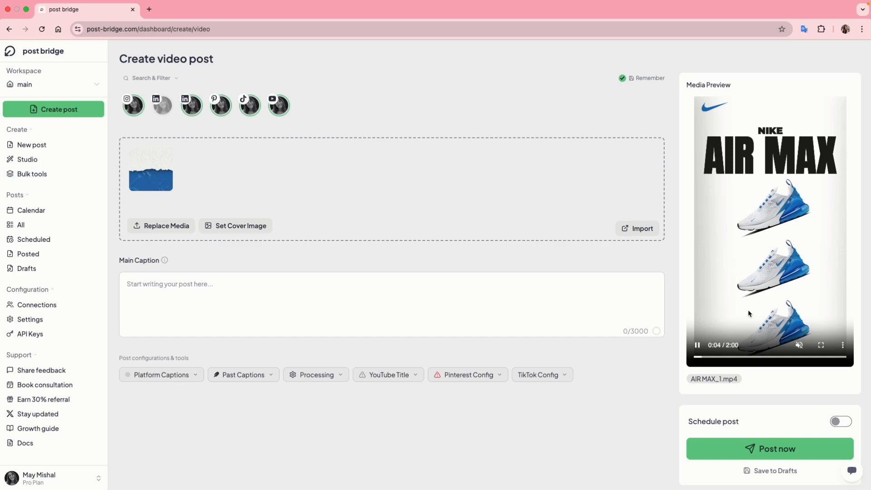
click(697, 345)
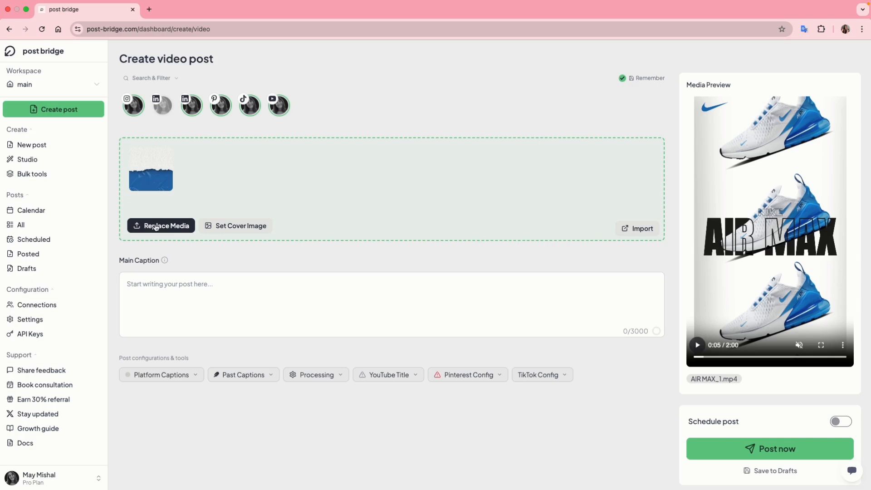
Set the frame at about 2.4 seconds, with AIR MAX over the shoes, as the video cover and check the available import sources
click(227, 227)
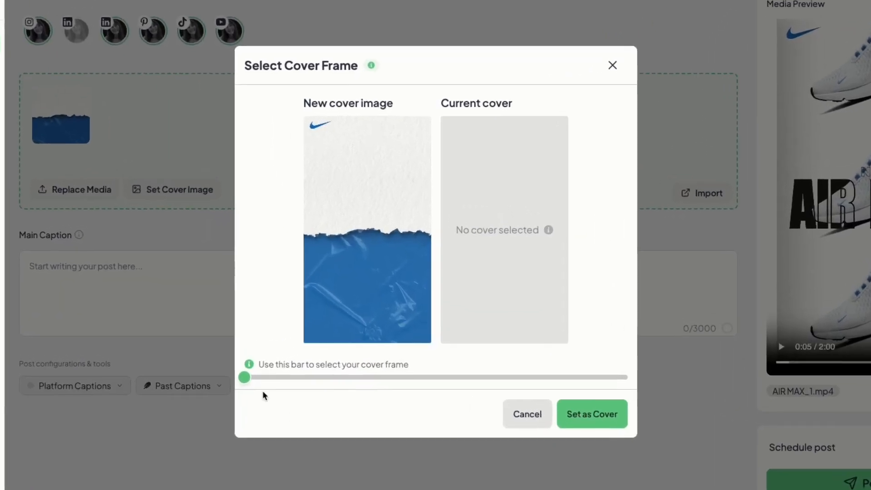
drag(244, 378, 248, 382)
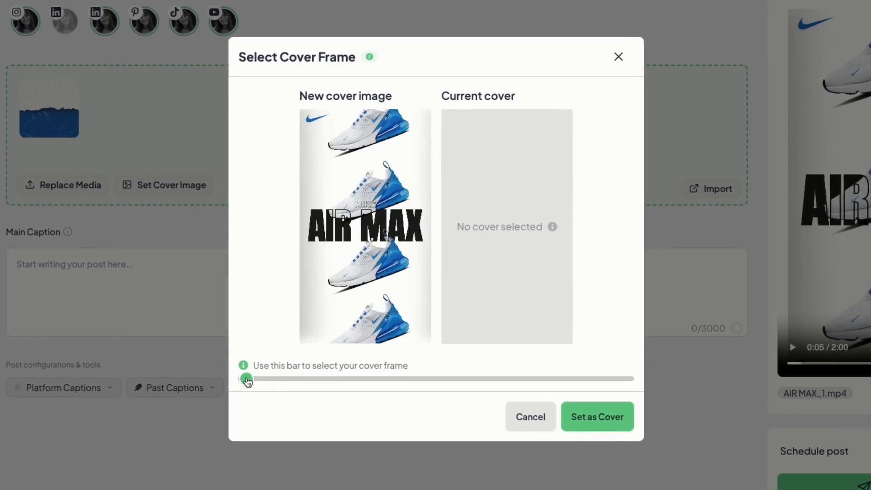
click(595, 421)
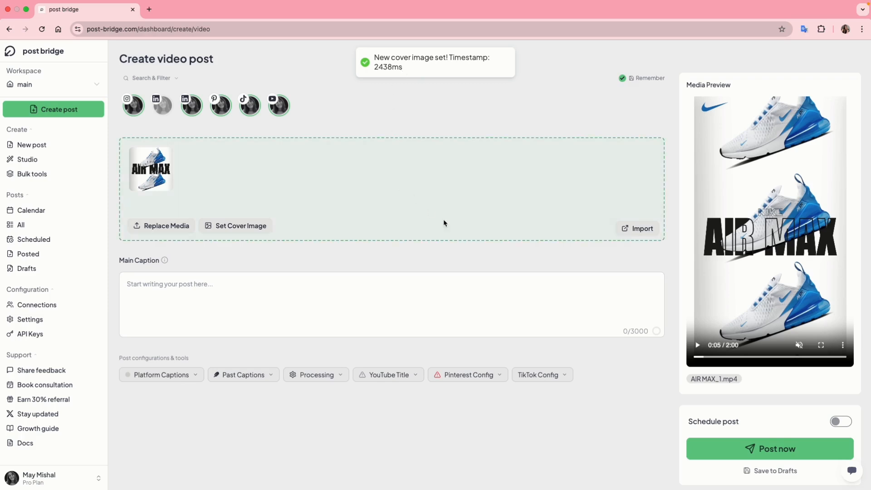
click(638, 229)
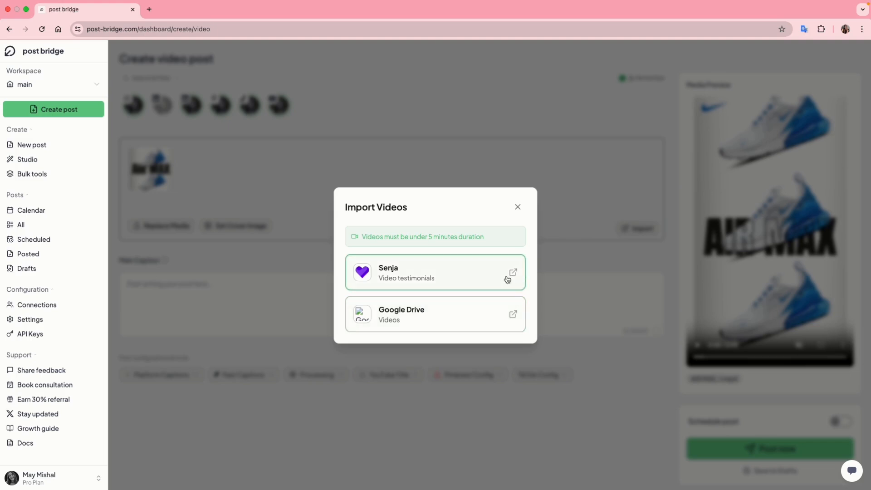
click(517, 207)
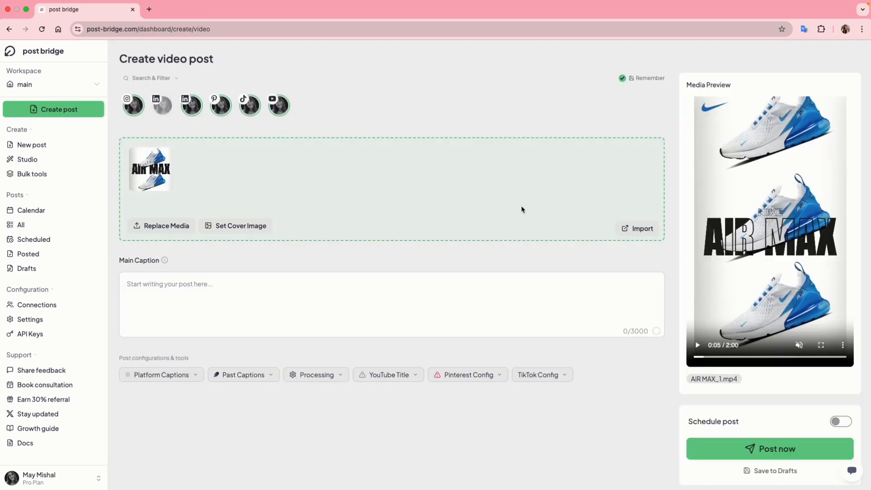
Paste the prepared main caption starting with "**Just dropped this motion ad for Nike Air Max, made 100% in Canva.**"
click(207, 295)
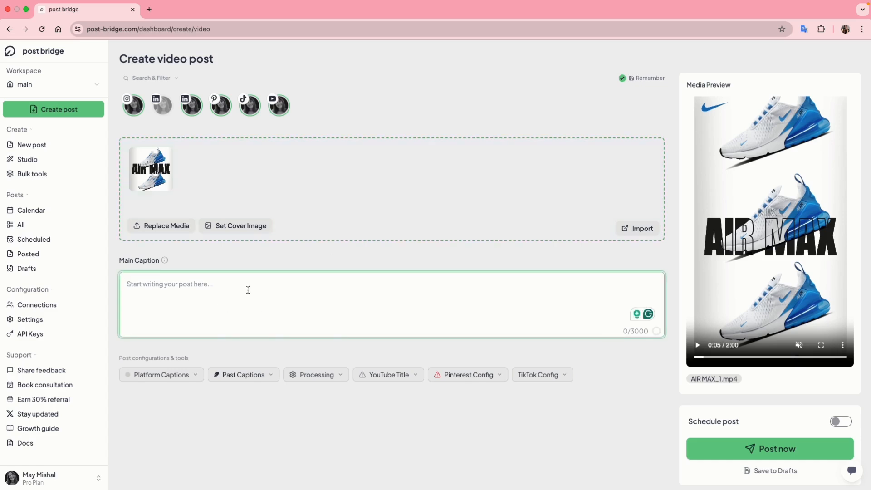
key(super+Tab)
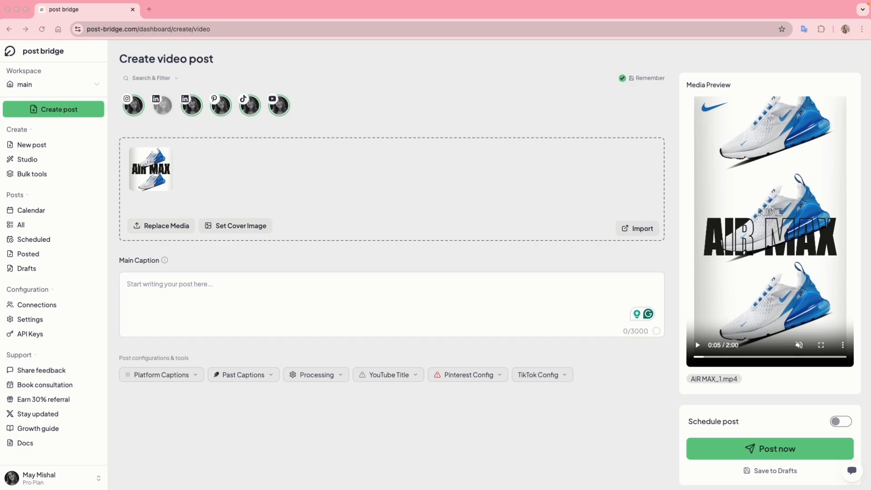
click(150, 308)
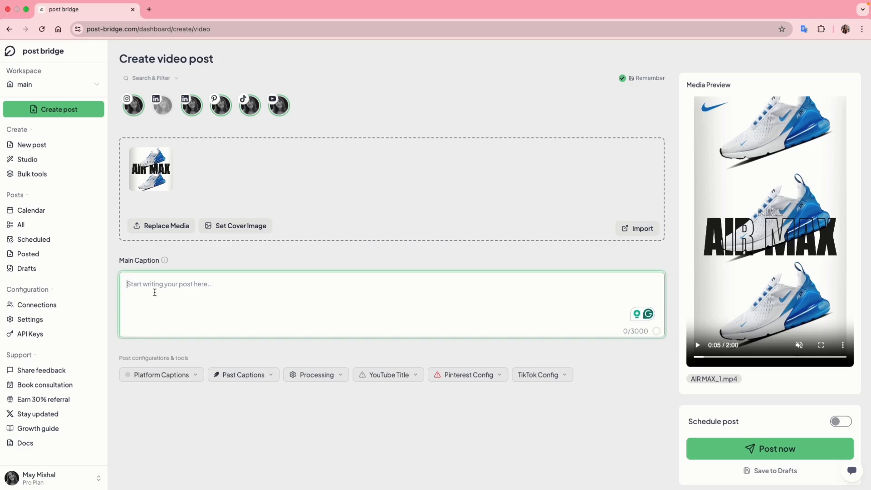
text(**Just dropped this motion ad for Nike Air Max, made 100% in Canva.**  Sneakerheads, this one's for you 👟🔥  👉 Tag someone who needs to upgrade their ad game.)
Remove the double asterisks around the first sentence of the main caption
click(133, 284)
key(BackSpace)
key(BackSpace)
key(End)
key(BackSpace)
key(BackSpace)
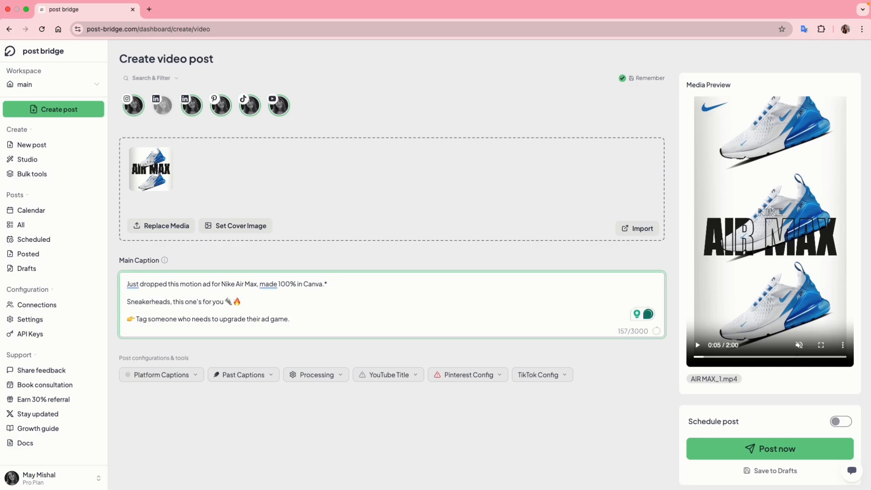
click(301, 319)
click(334, 285)
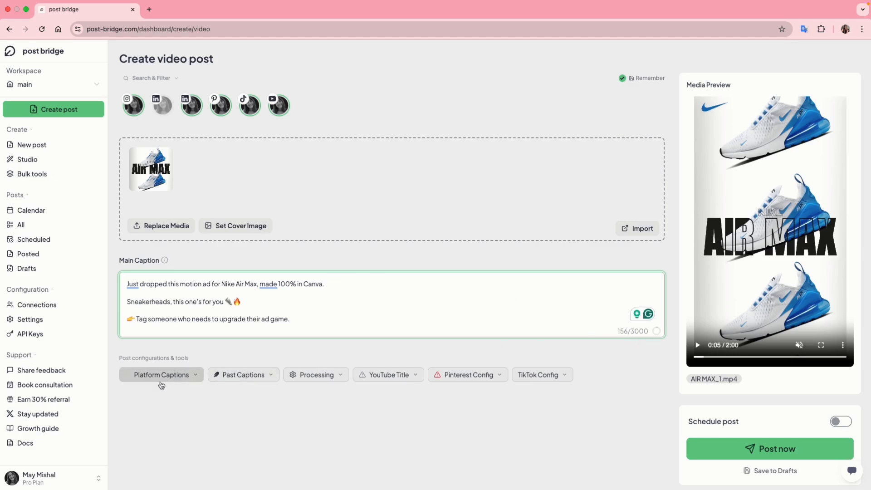
Review the platform-specific captions and enable a custom caption for YouTube
scroll(161, 390, down, 1)
click(162, 331)
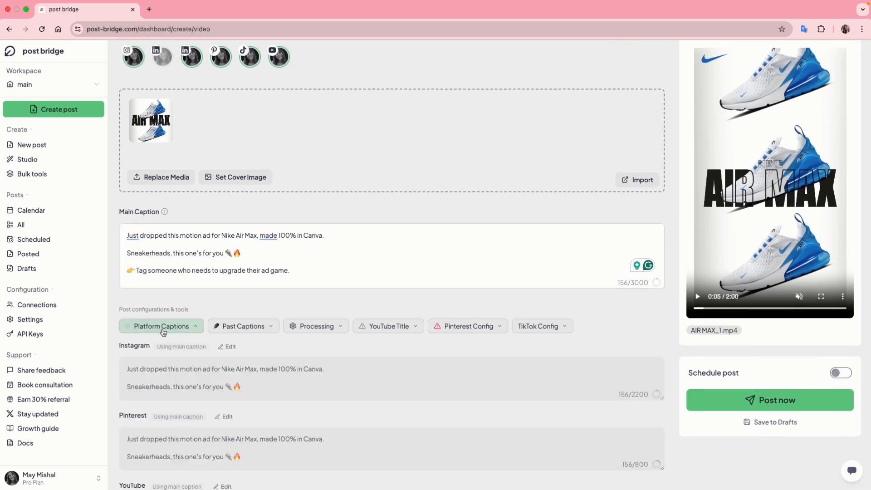
scroll(263, 393, down, 1)
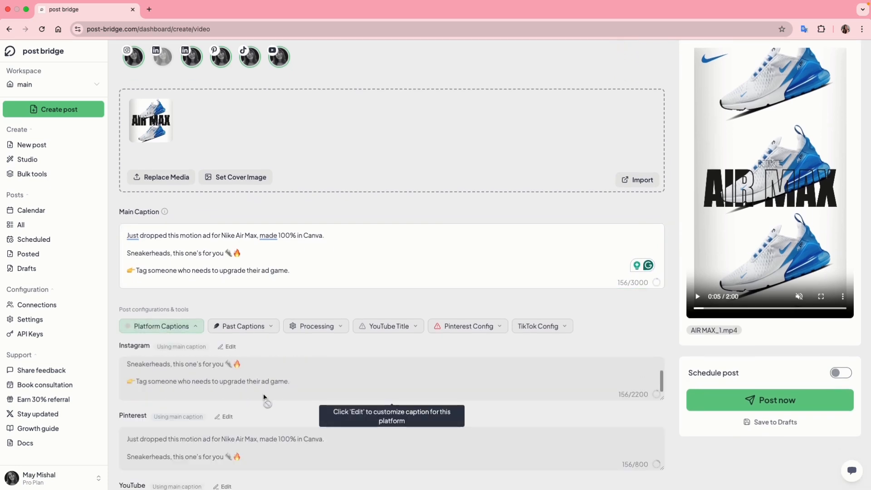
scroll(290, 418, down, 2)
scroll(290, 420, down, 3)
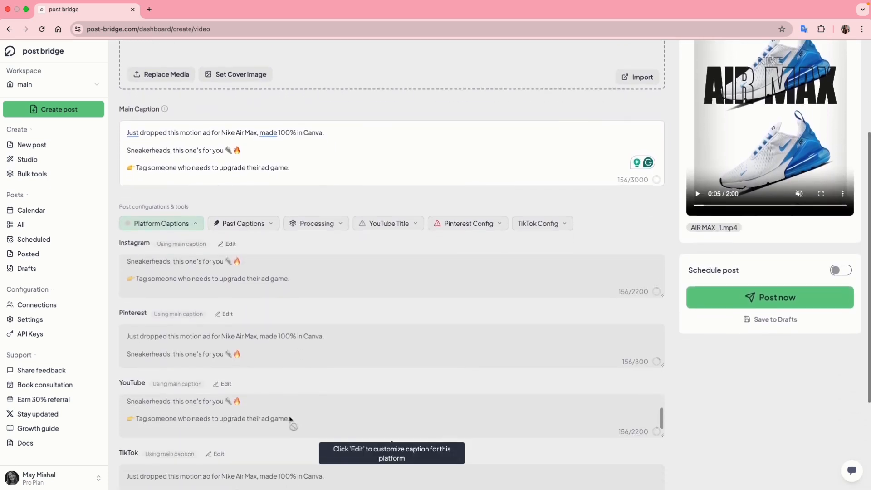
scroll(319, 361, down, 4)
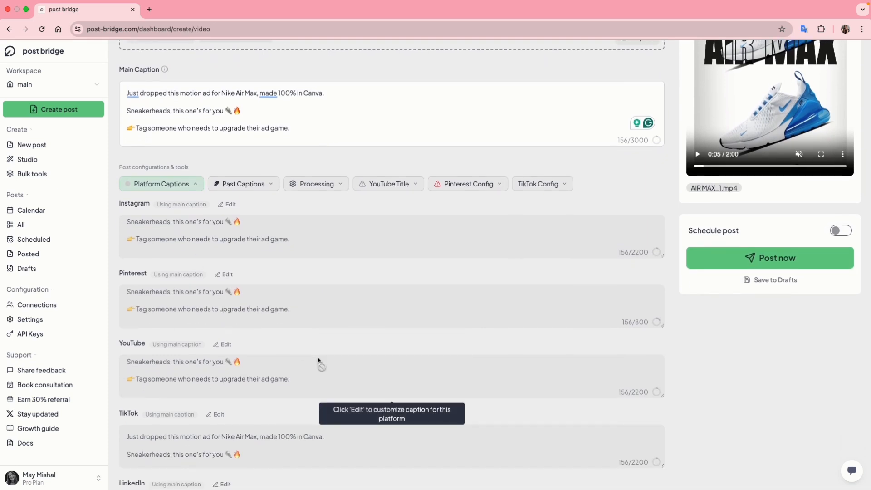
scroll(265, 351, down, 2)
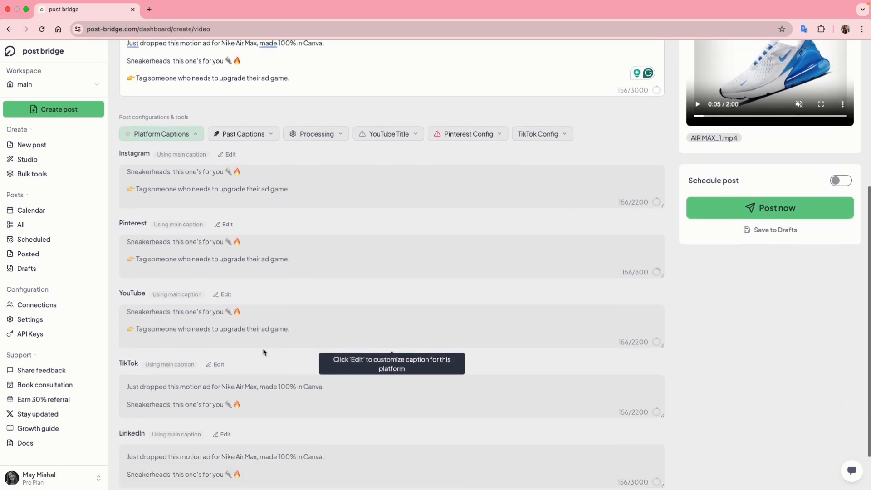
click(226, 294)
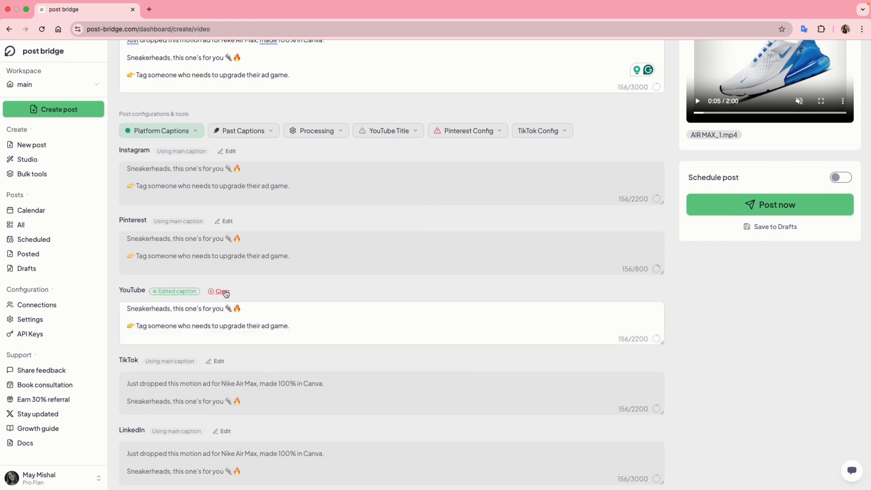
Replace the YouTube caption with "In this video, I'll show you how to create a Nike Air Max animation using just Canva."
click(211, 327)
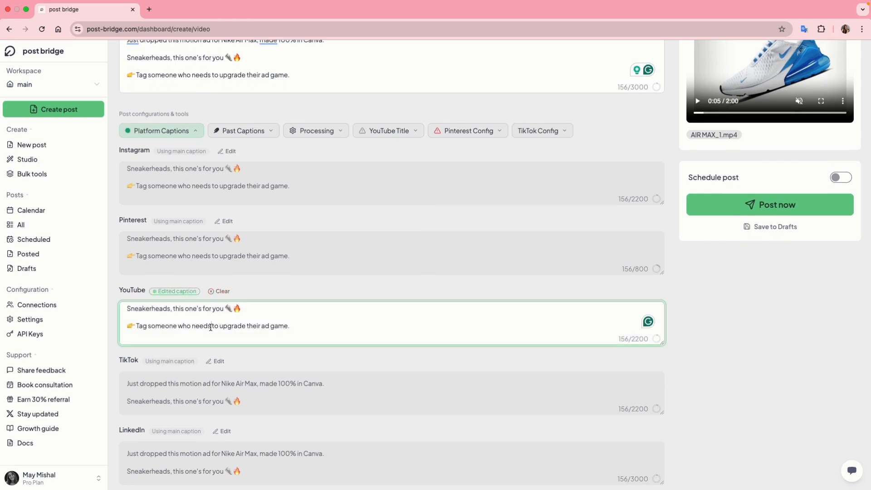
key(super+a)
key(BackSpace)
click(363, 489)
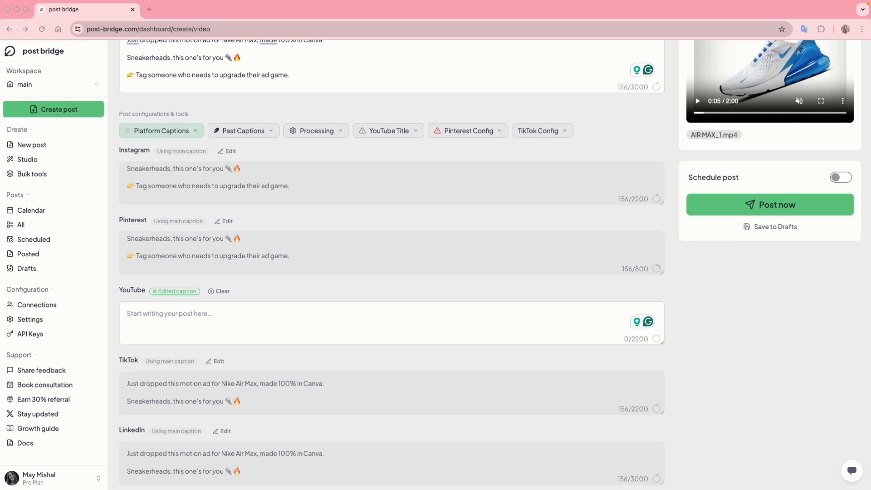
click(187, 314)
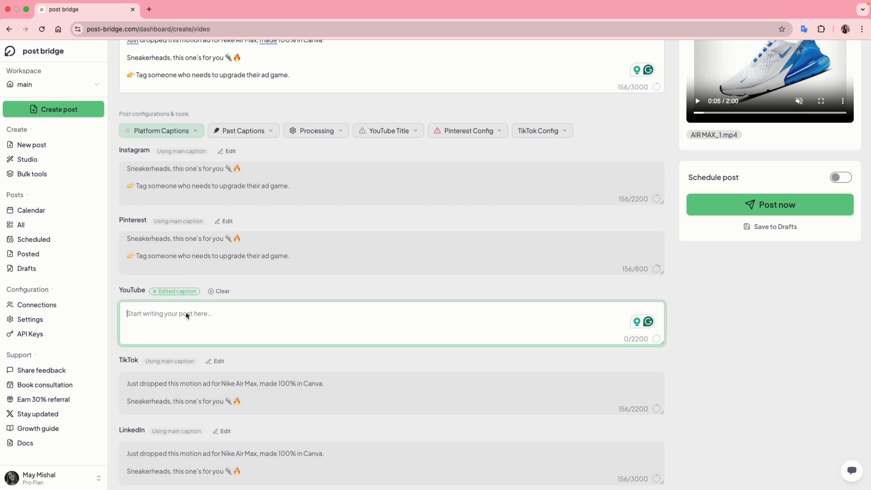
text(In this video, I'll show you how to create a Nike Air Max animation using just Canva.)
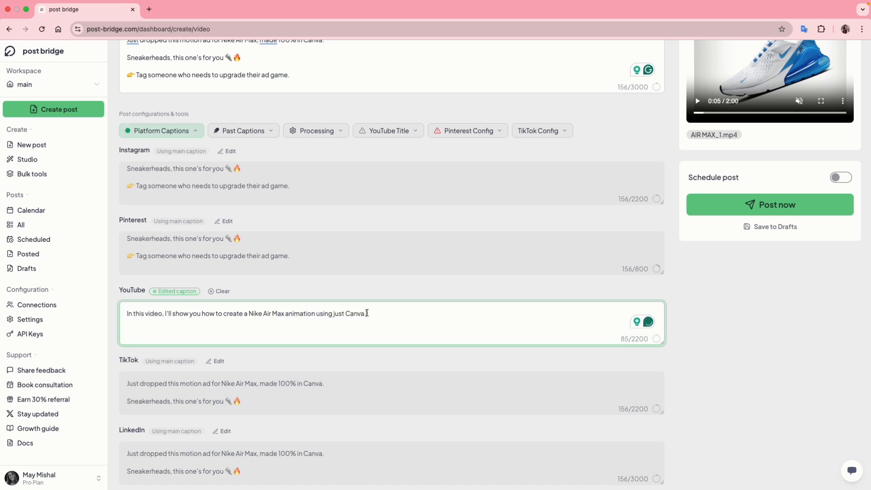
scroll(368, 314, down, 2)
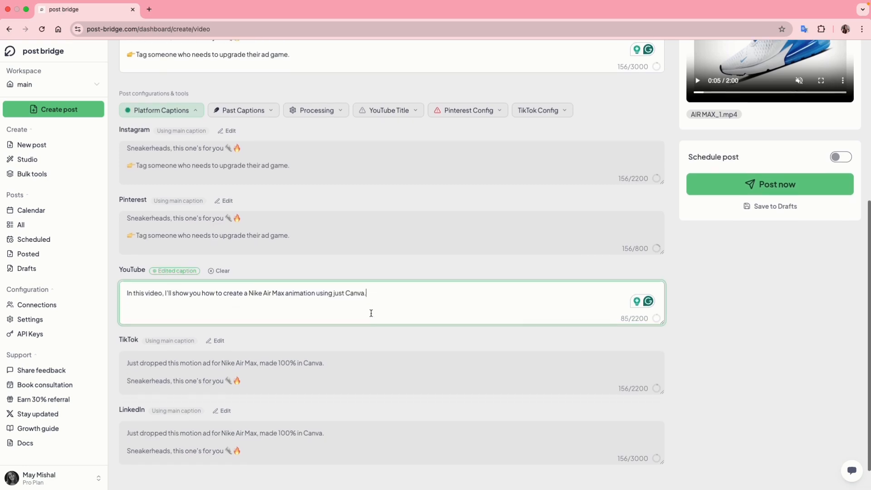
Enable a custom LinkedIn caption and replace its text with "Created this trendy Nike Air Max motion graphic using only Canva."
click(223, 380)
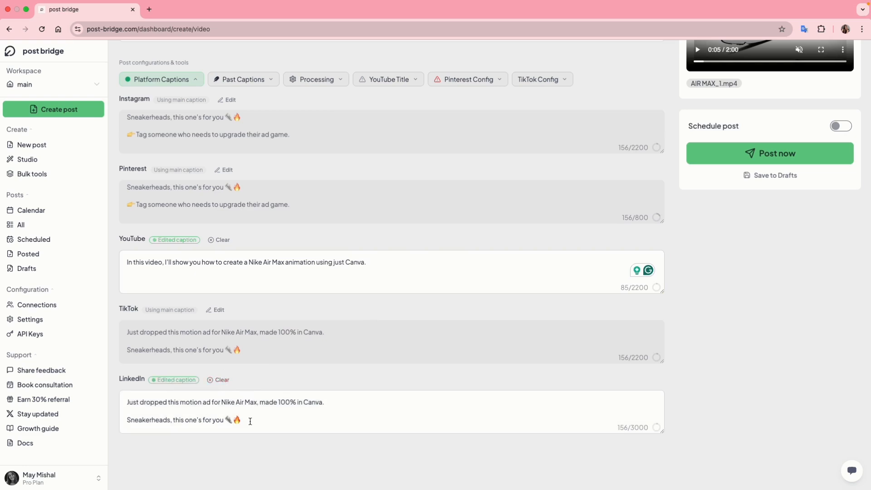
key(super+Tab)
key(super+Tab)
click(255, 417)
key(super+a)
text(Created this trendy Nike Air Max motion graphic using only Canva.)
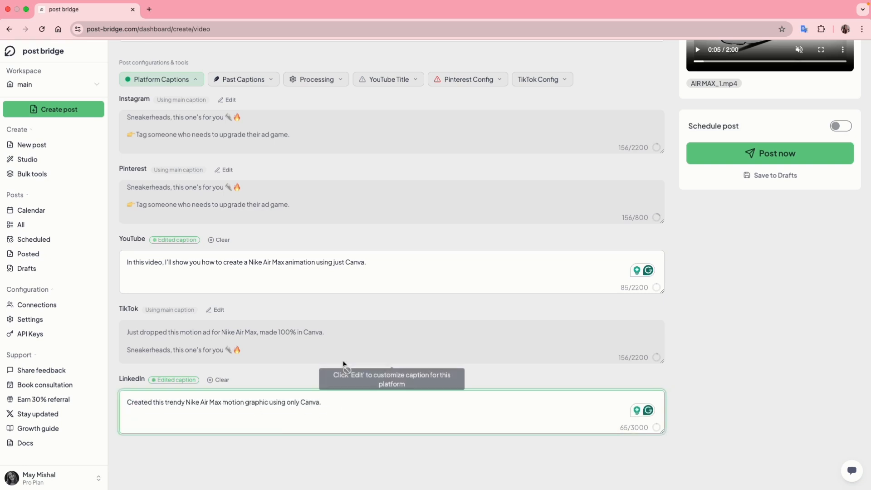
Check the past captions available for reuse and their search field
scroll(343, 364, up, 5)
scroll(344, 365, up, 2)
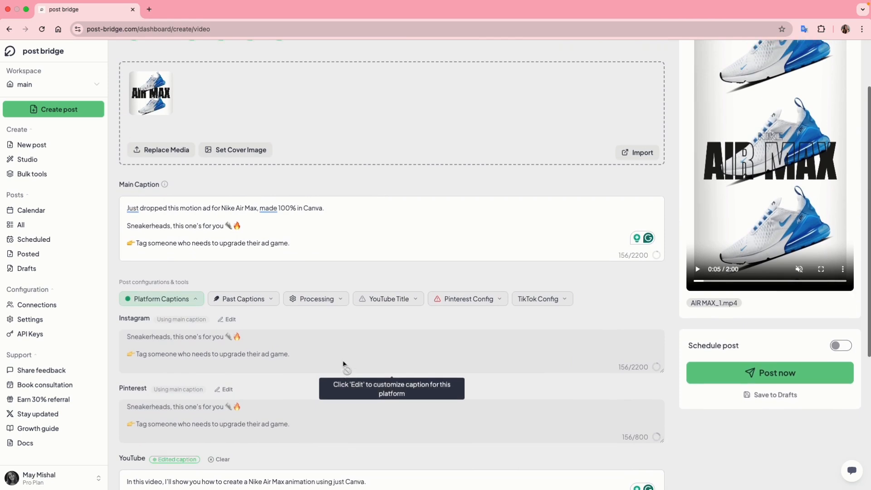
click(245, 304)
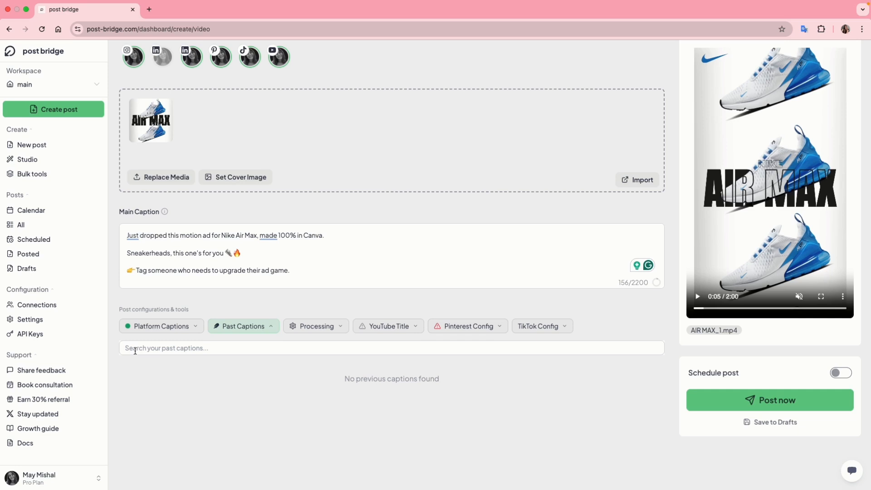
click(162, 348)
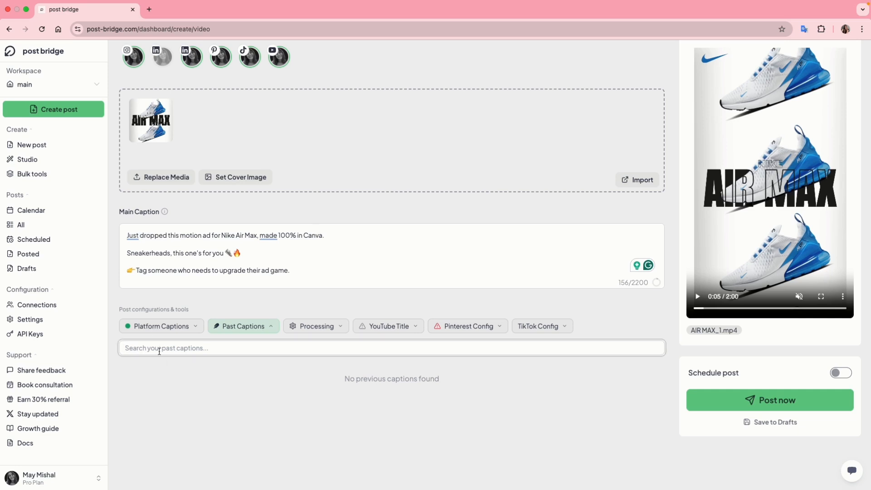
Review the video processing option by switching processing off and back on
click(322, 327)
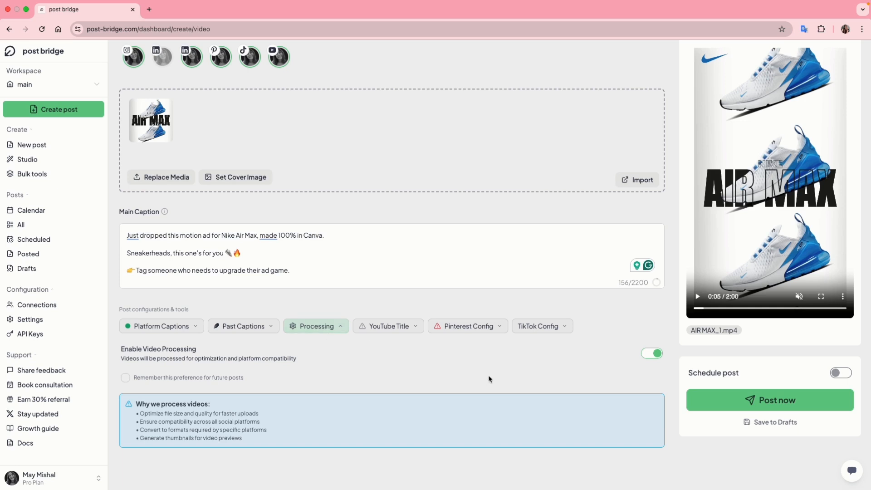
click(656, 357)
click(654, 356)
scroll(492, 388, down, 1)
scroll(493, 388, down, 1)
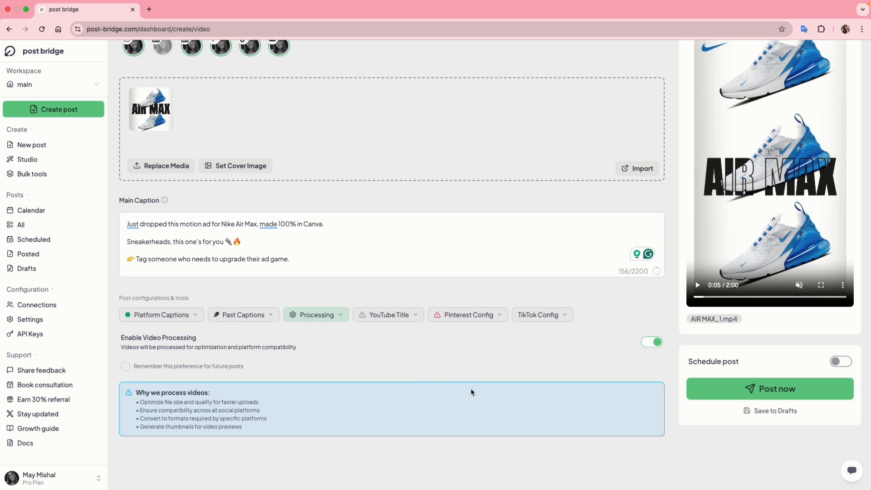
click(650, 347)
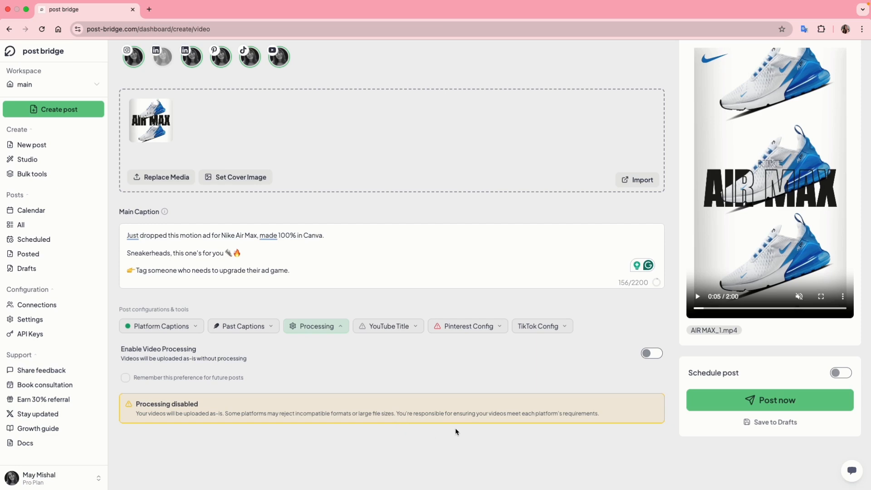
click(654, 355)
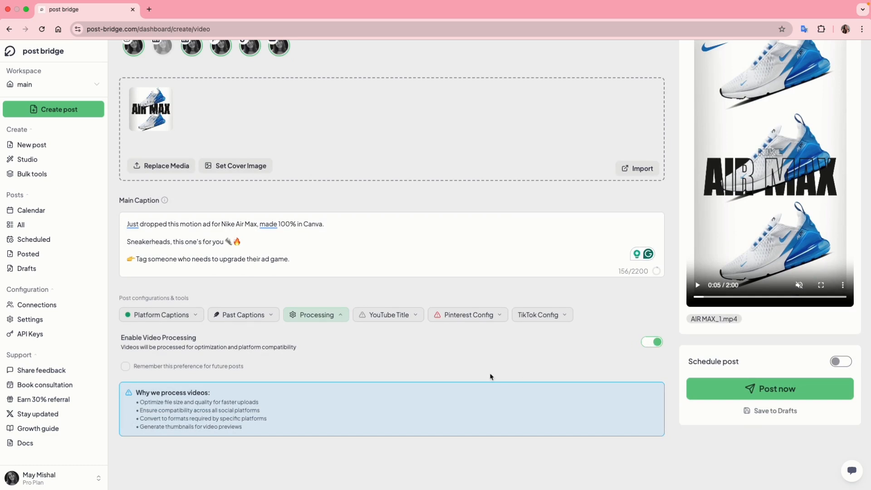
Replace the generated YouTube title with "Nike Sneaker Promo | Motion Graphic Ad Made in Canva (Tutorial)"
click(386, 319)
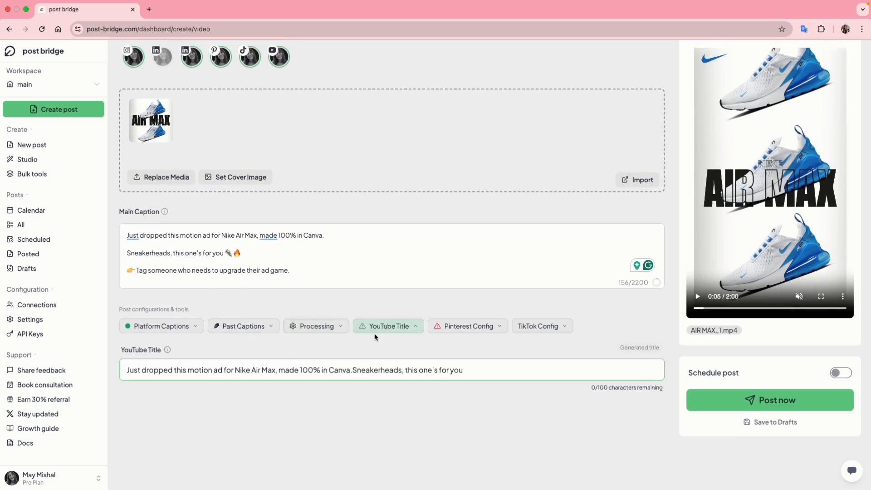
triple_click(303, 372)
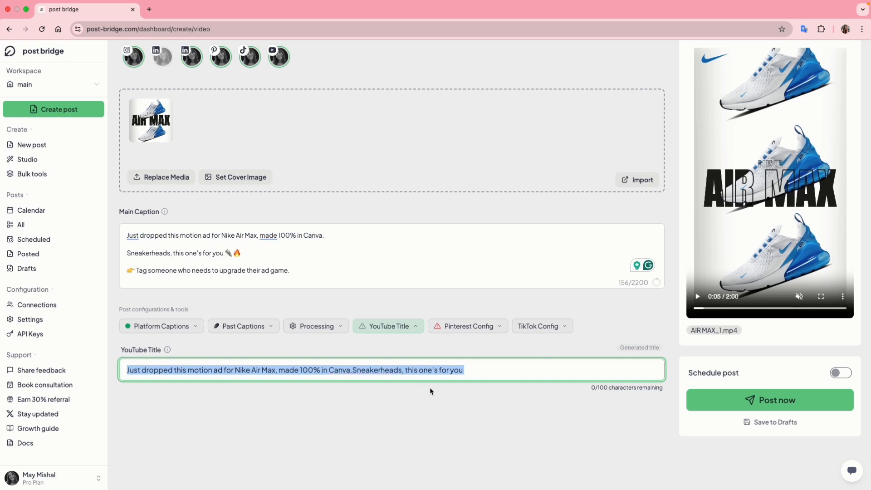
text(Nike Sneaker Promo | Motion Graphic Ad Made in Canva (Tutorial))
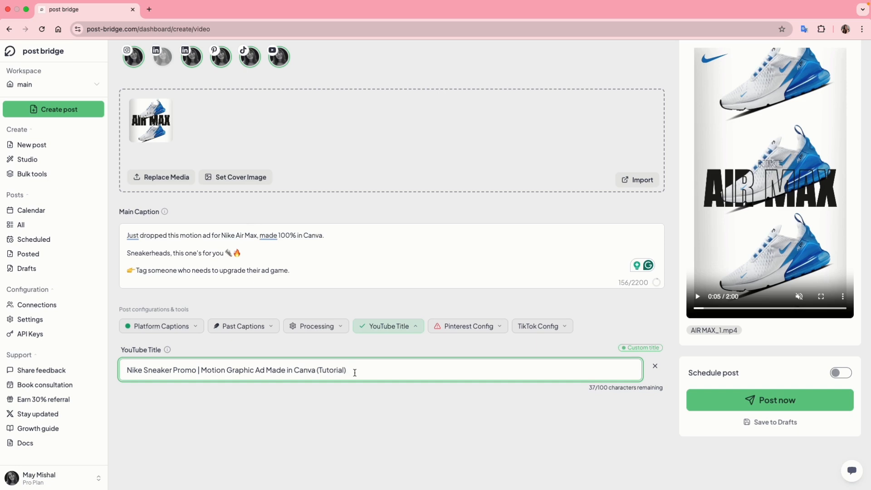
Choose the Canva Design board for the Pinterest post and have it remembered for this account
click(452, 329)
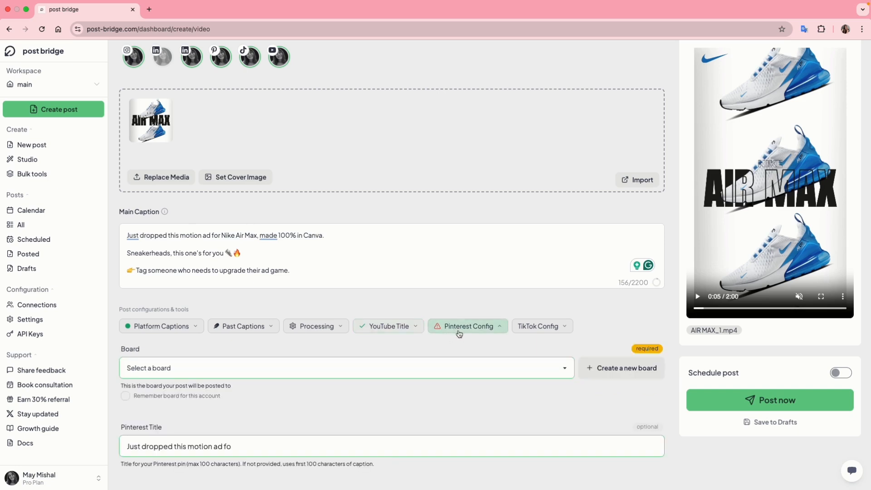
scroll(459, 333, down, 3)
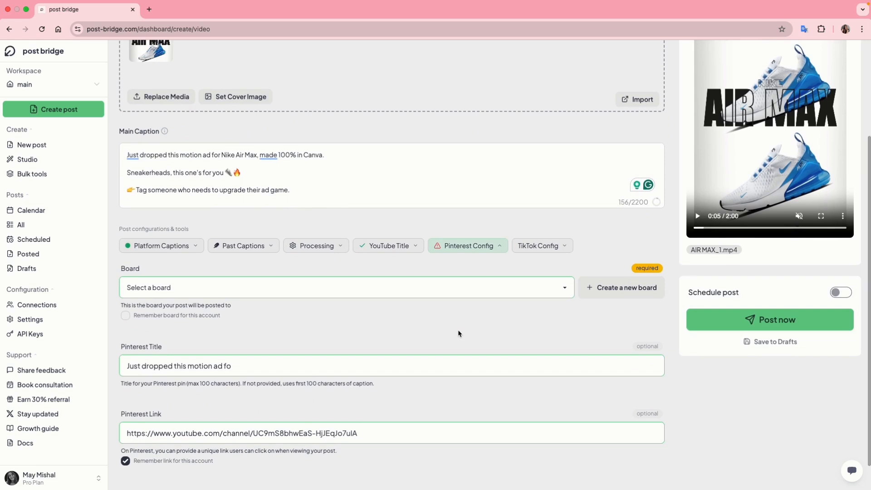
click(241, 294)
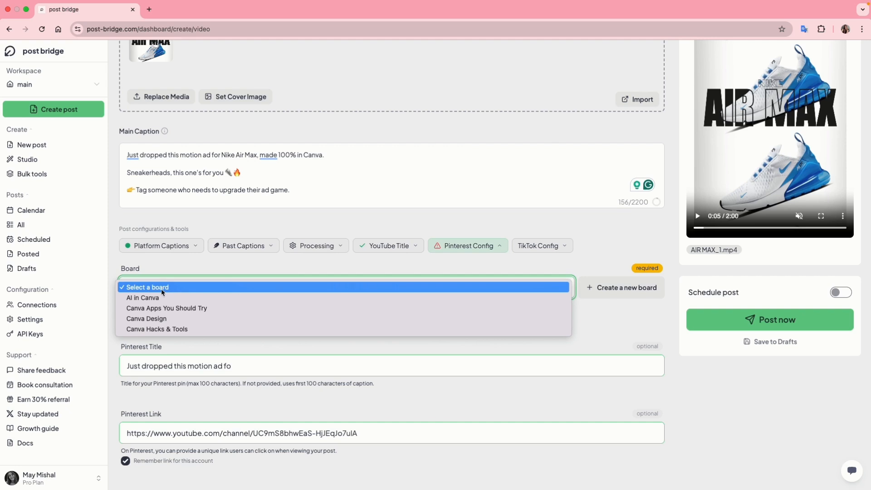
click(156, 319)
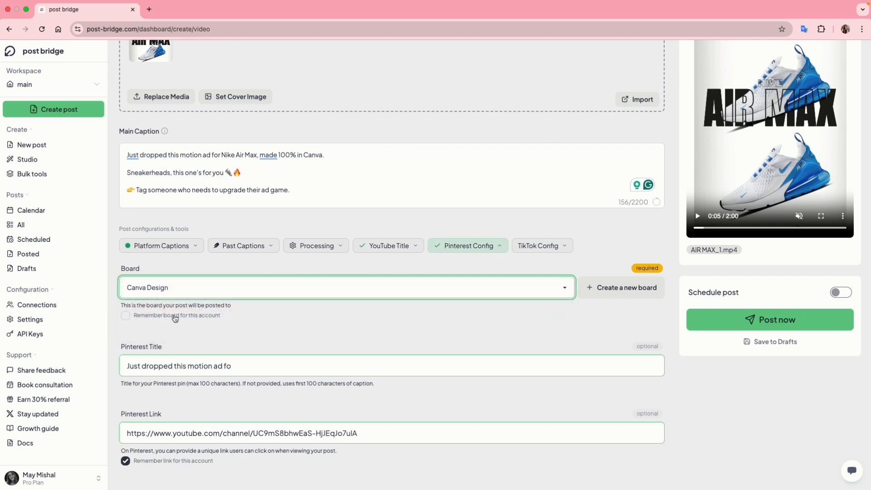
click(126, 316)
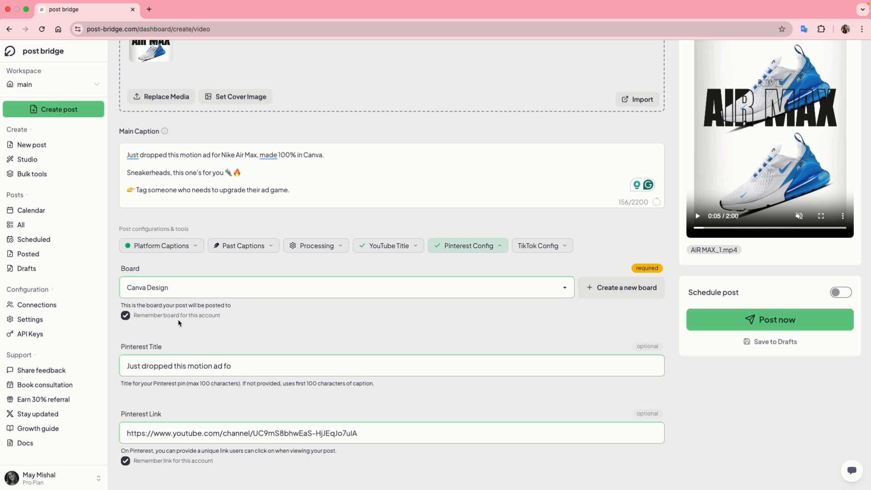
Replace the Pinterest title with "Nike Air Max motion graphic made with Canva"
scroll(254, 332, down, 1)
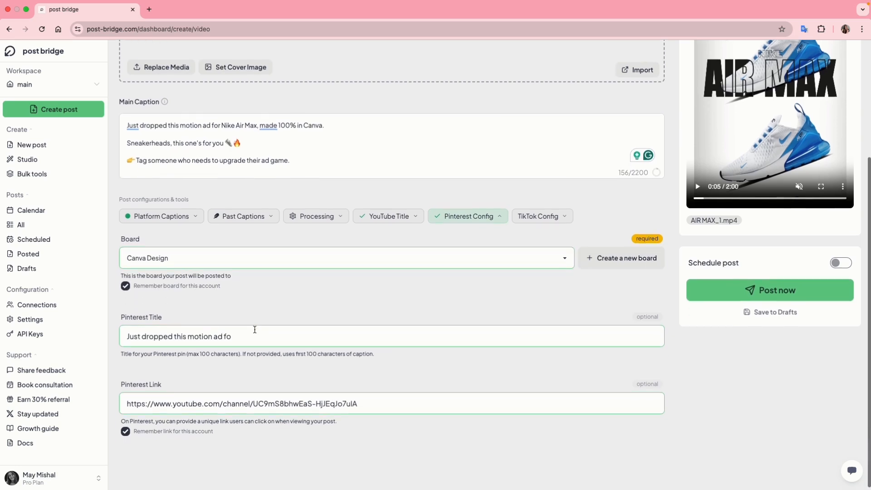
click(254, 333)
double_click(253, 333)
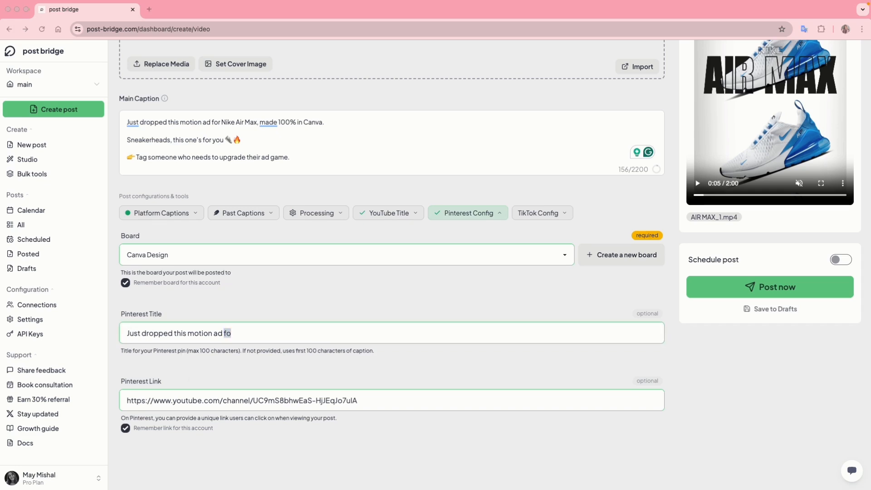
key(super+a)
text(Nike Air Max motion graphic made with Canva.)
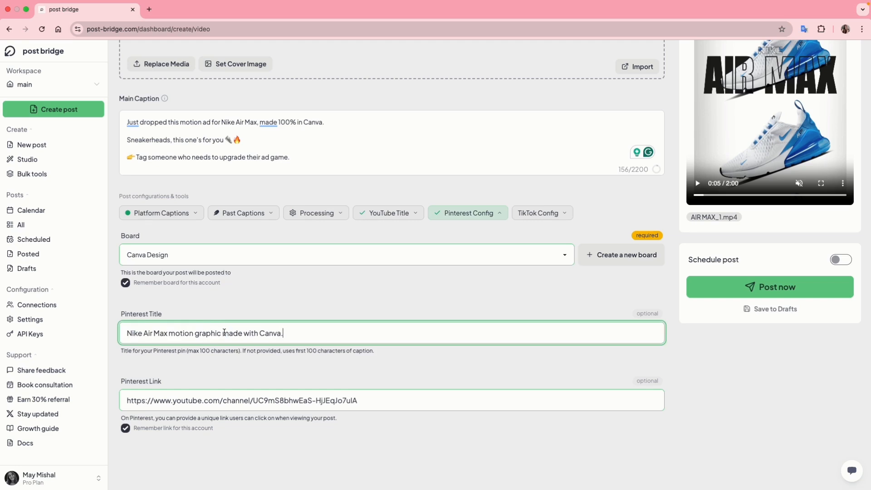
key(BackSpace)
click(268, 365)
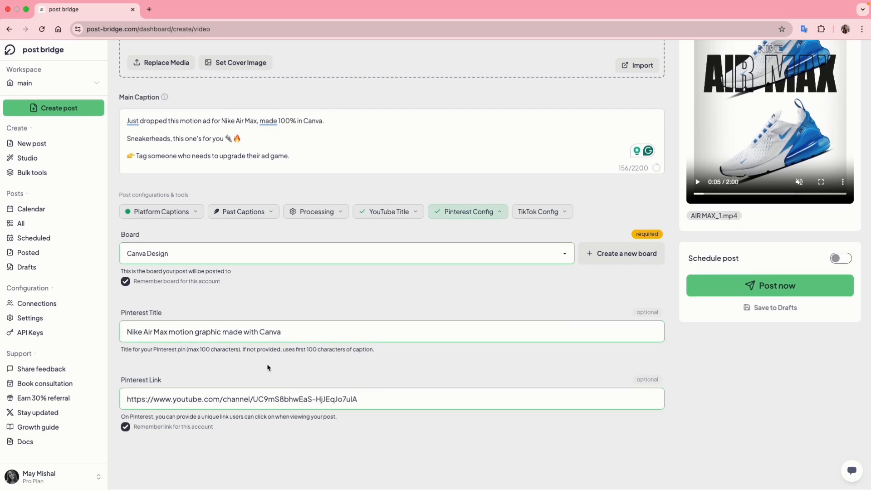
Check the YouTube channel address in the Pinterest link
click(232, 401)
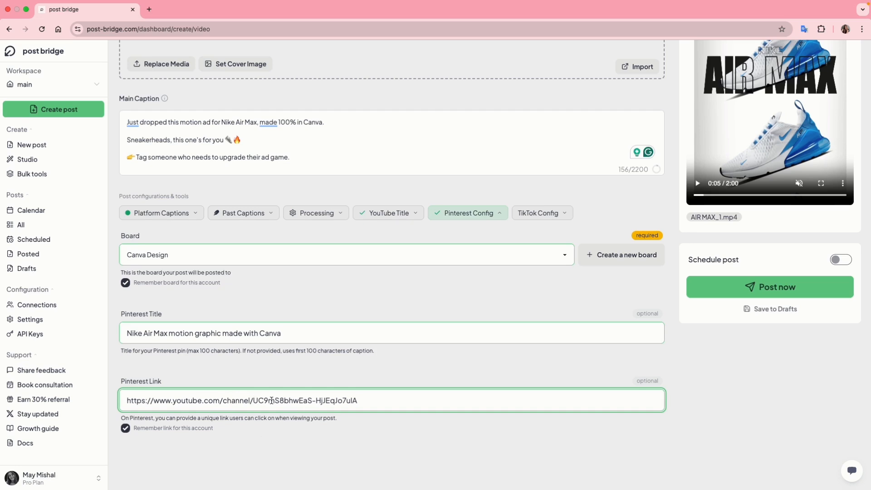
triple_click(293, 404)
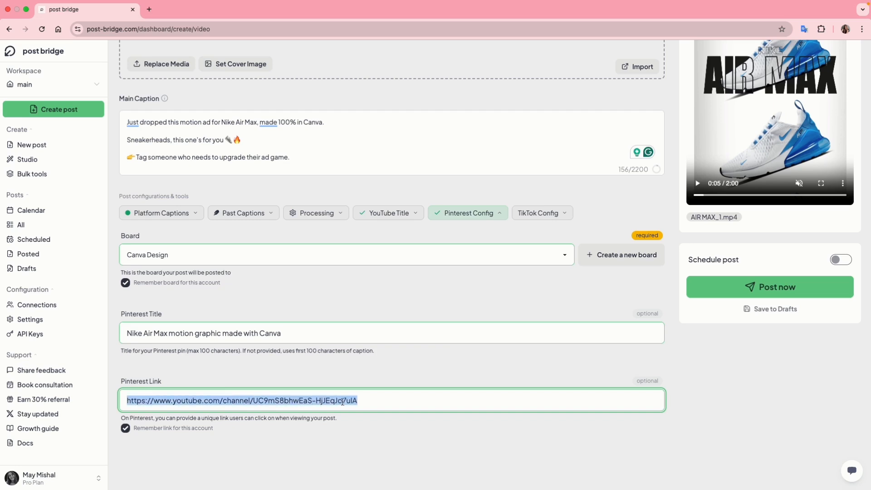
click(374, 401)
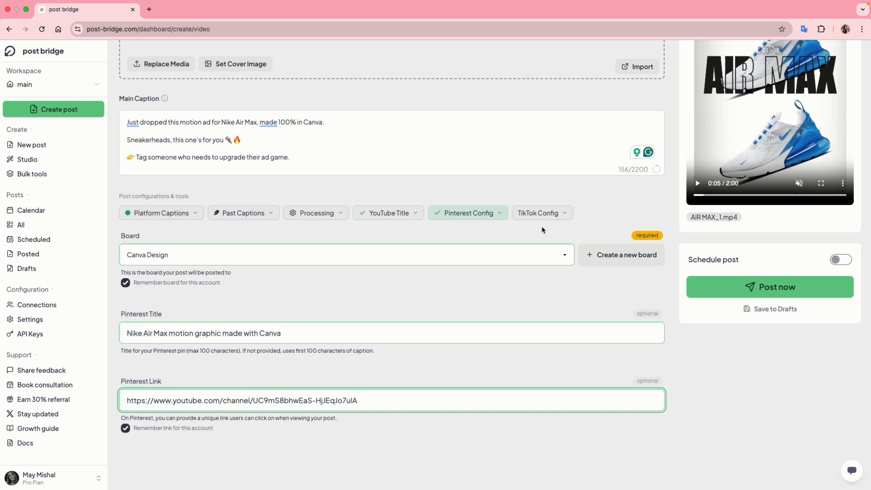
Review the TikTok options for drafts, AI labelling, privacy, comments, duets, stitches and brand disclosure
click(537, 214)
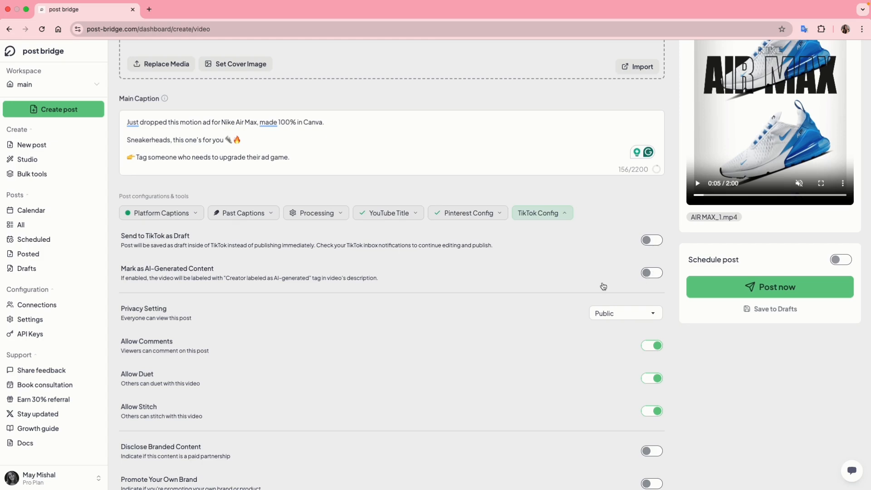
scroll(599, 287, down, 3)
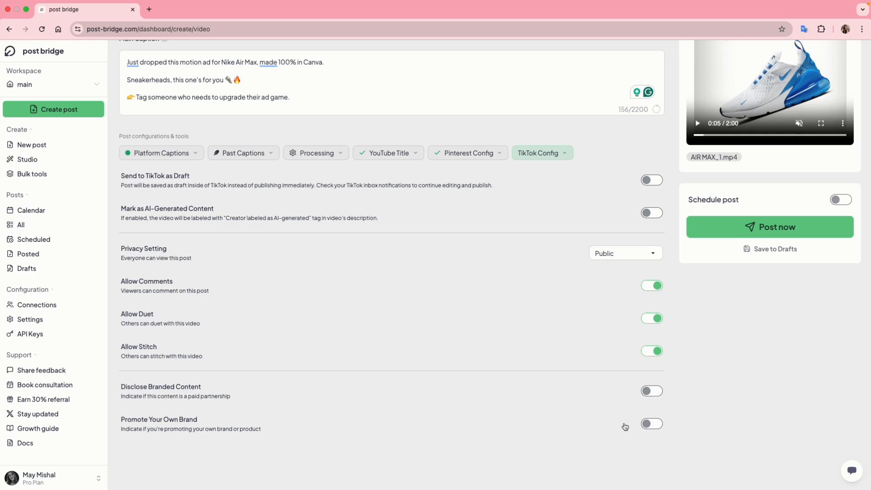
scroll(594, 419, up, 5)
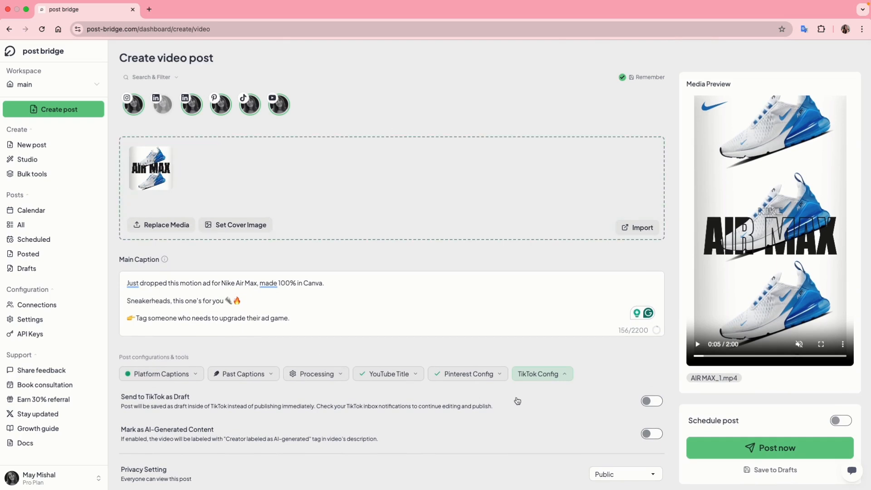
Turn on scheduling for the post and set it to Oct 27, 2025 at 2:10 PM
scroll(517, 400, down, 2)
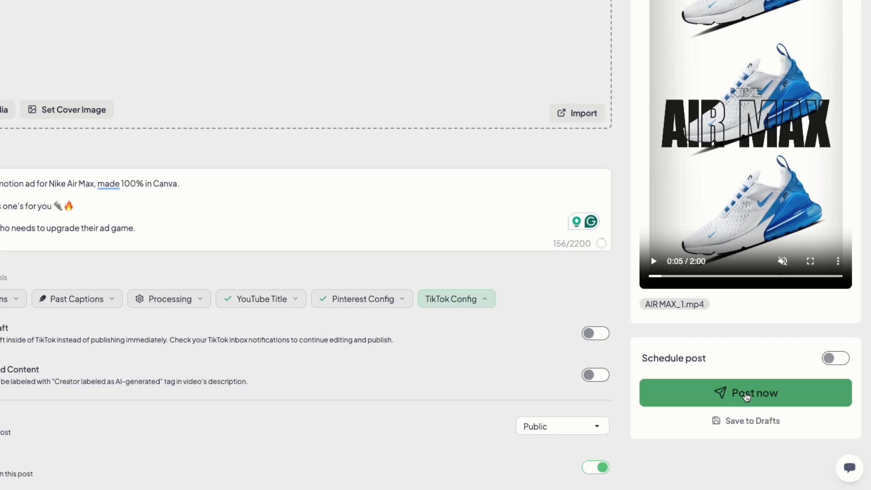
click(838, 359)
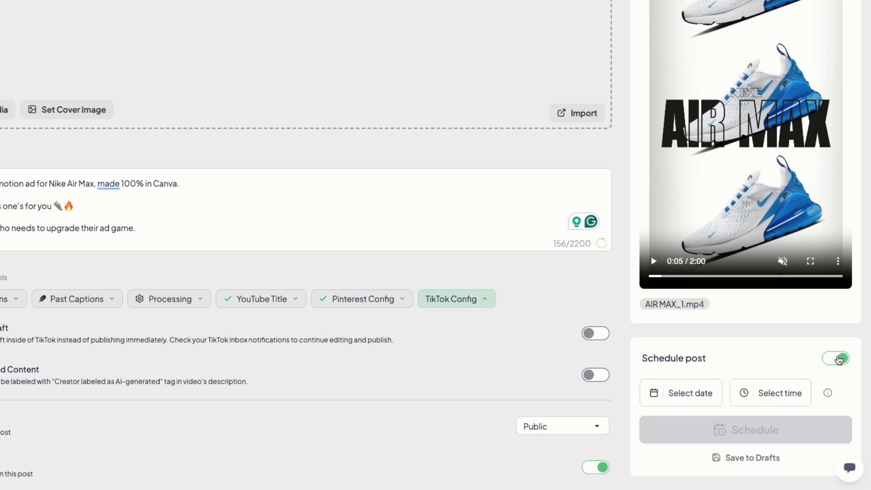
scroll(796, 360, down, 1)
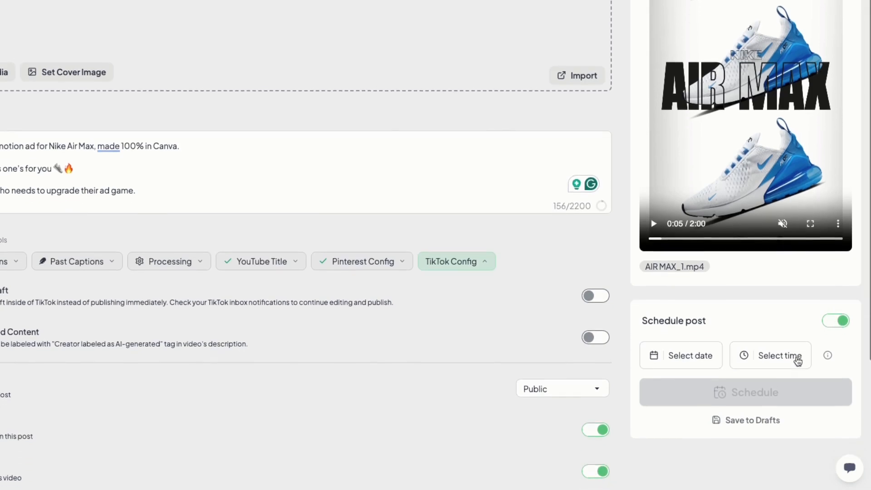
click(706, 362)
scroll(696, 408, down, 2)
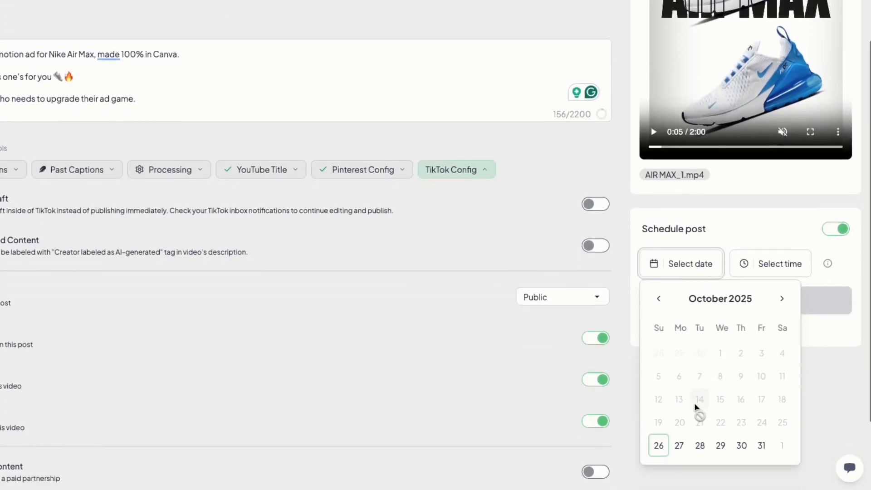
click(681, 443)
click(785, 264)
click(699, 356)
click(730, 357)
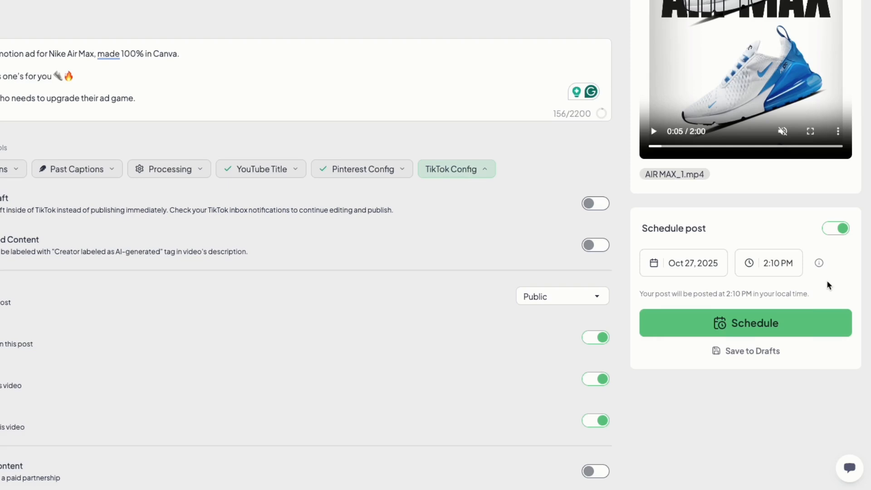
Review the scheduled posting time across the listed time zones
mouse_move(817, 266)
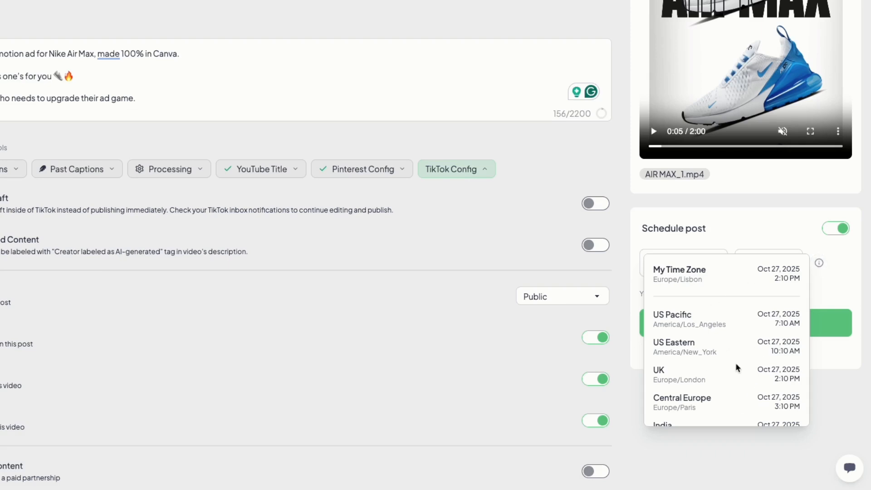
scroll(721, 380, down, 3)
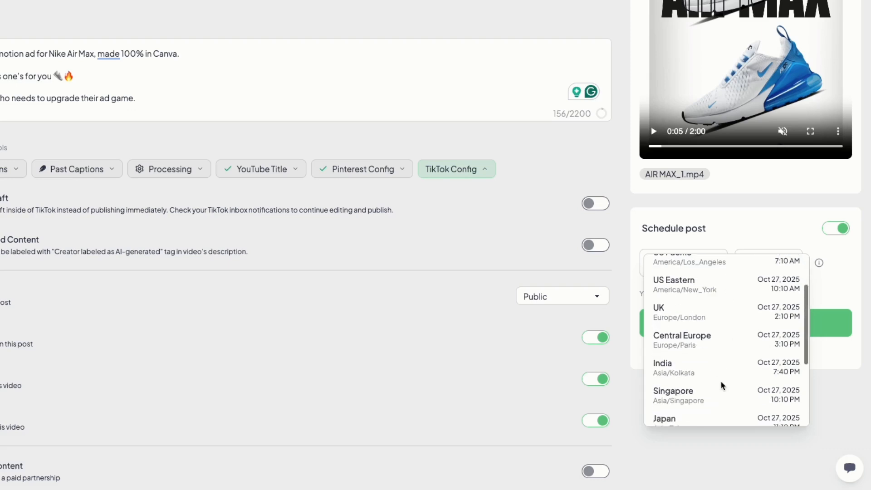
scroll(707, 272, up, 3)
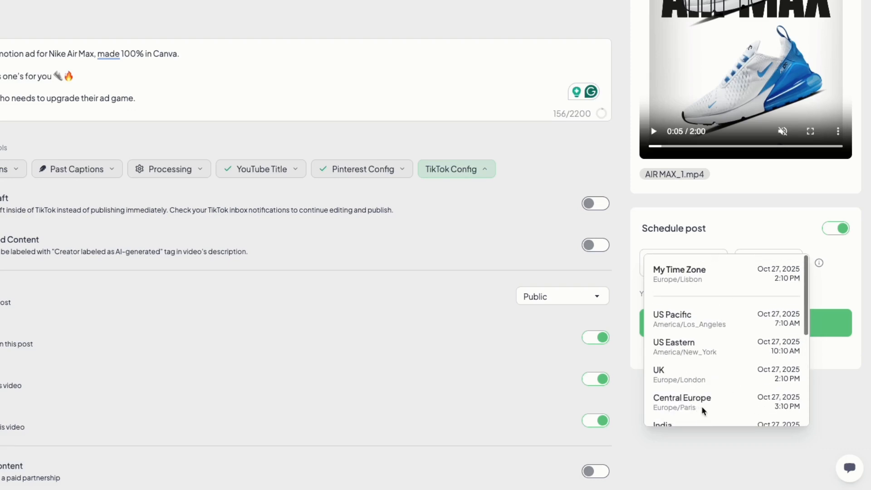
Compare the remaining equivalent posting times down to Japan and Sydney, closing the time zone list
scroll(765, 363, down, 1)
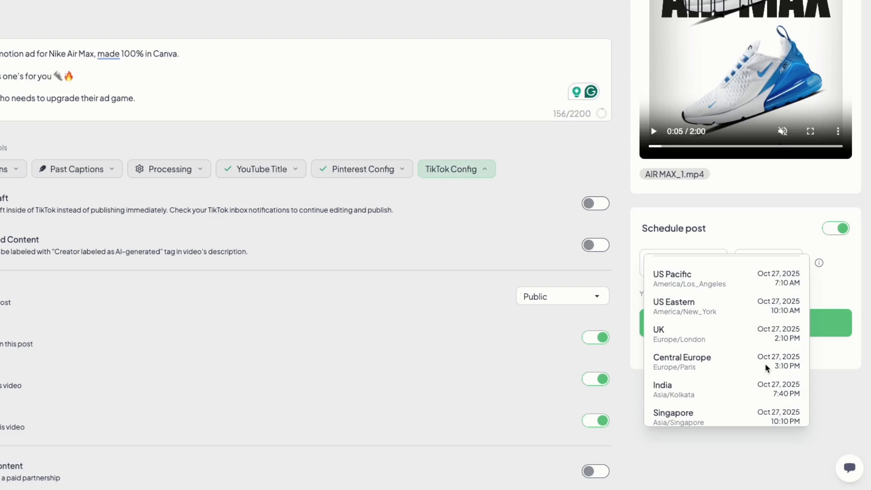
scroll(715, 363, down, 1)
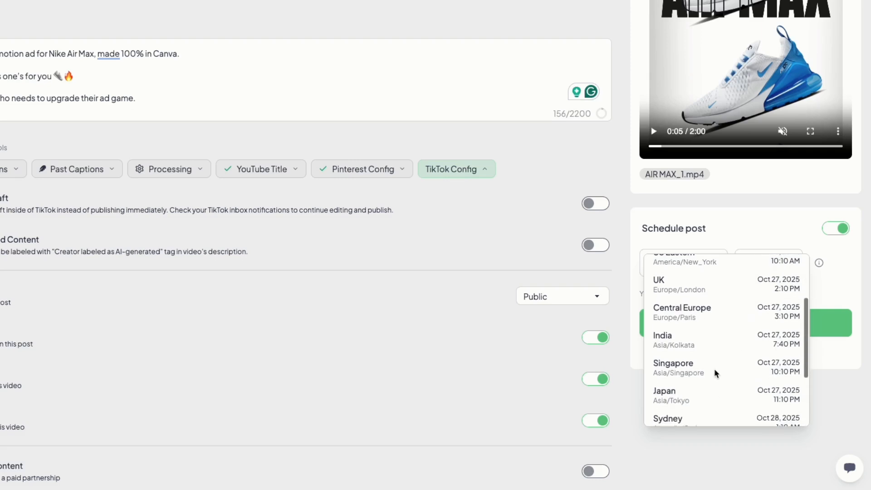
click(841, 283)
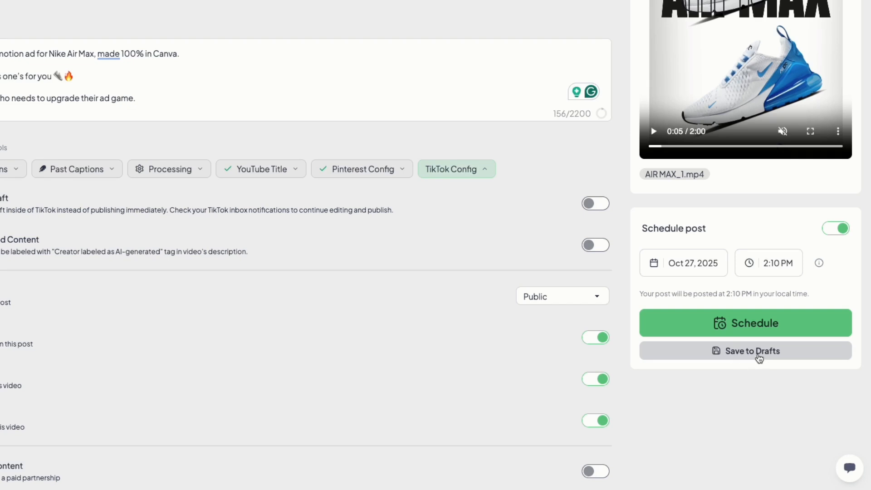
Turn off scheduling, publish the Nike Air Max video immediately to the selected accounts and check its publishing status
click(835, 229)
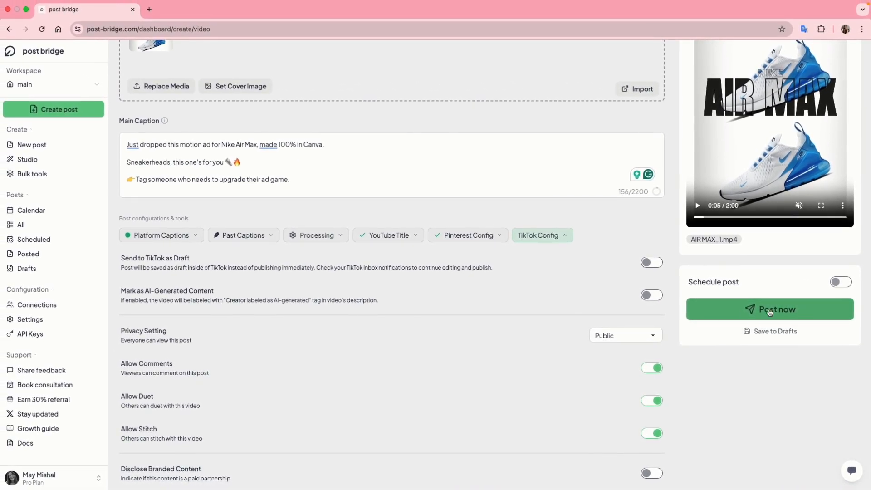
scroll(766, 312, up, 3)
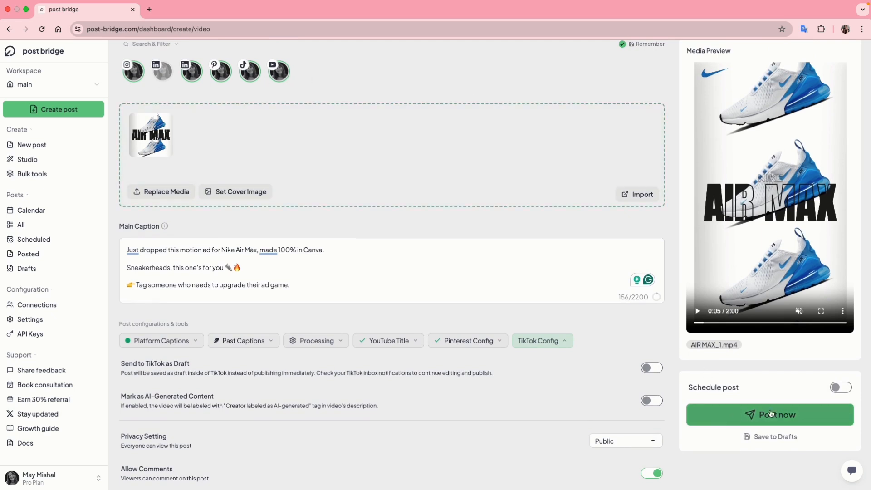
click(809, 415)
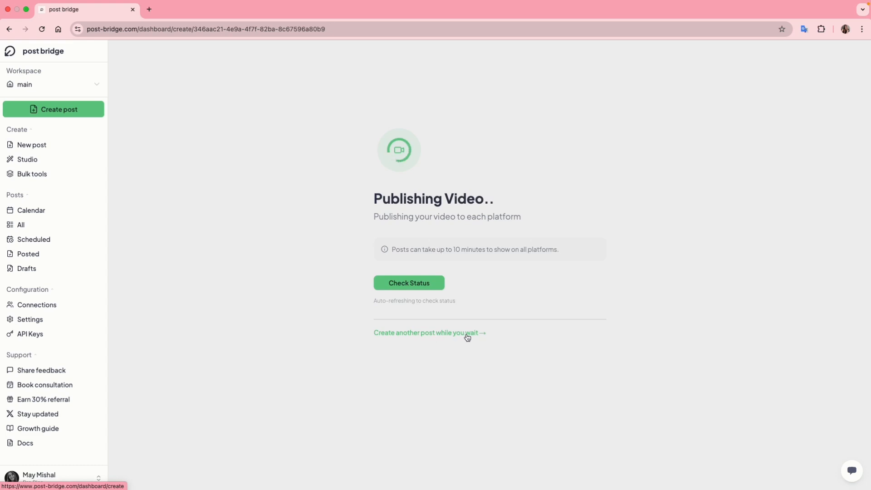
click(404, 284)
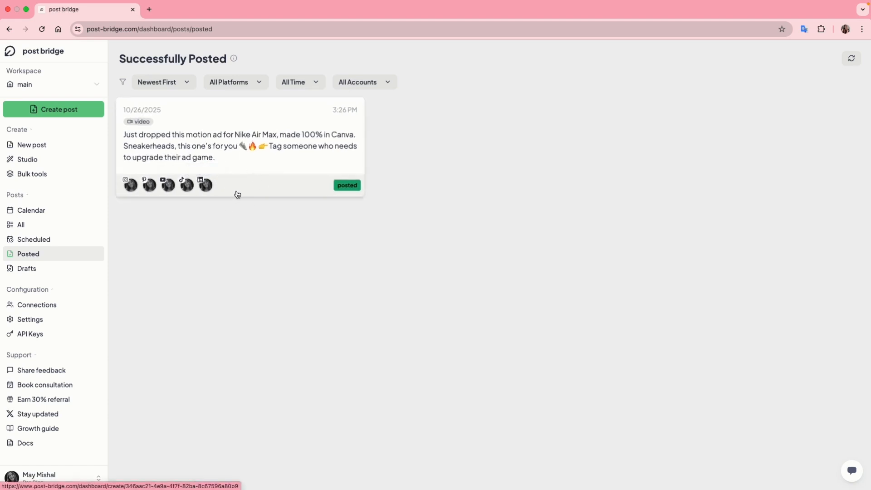
Open the posted Nike Air Max entry and inspect its published YouTube video, pausing playback and closing the video page
click(186, 151)
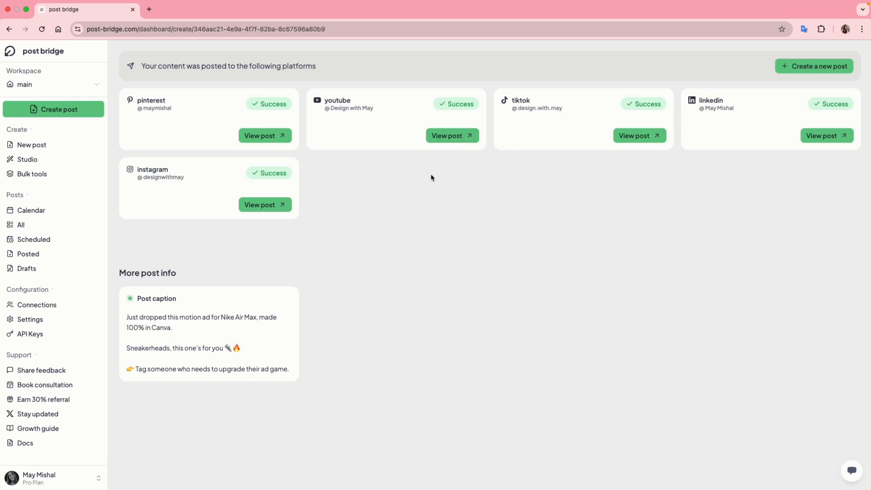
click(440, 139)
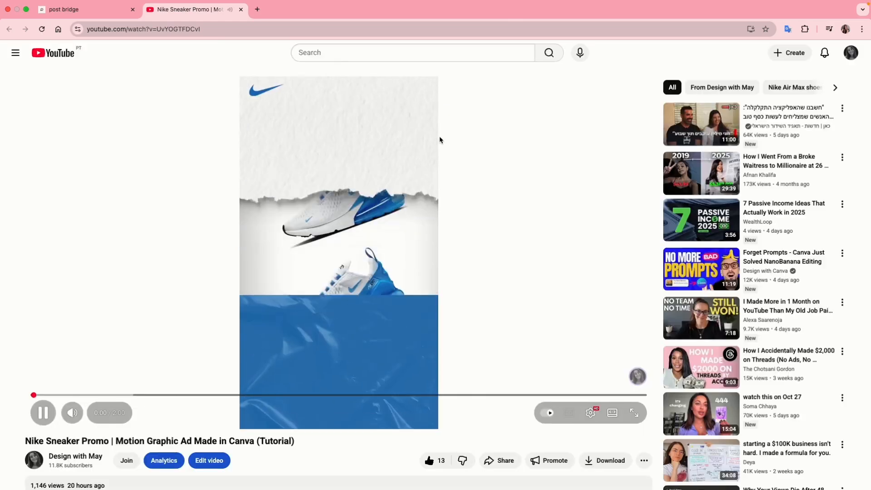
click(336, 343)
scroll(335, 342, down, 1)
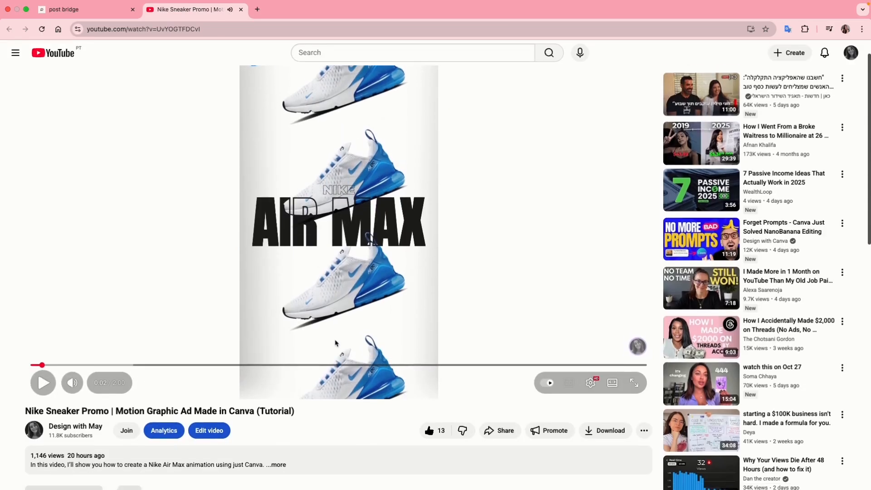
scroll(344, 295, up, 2)
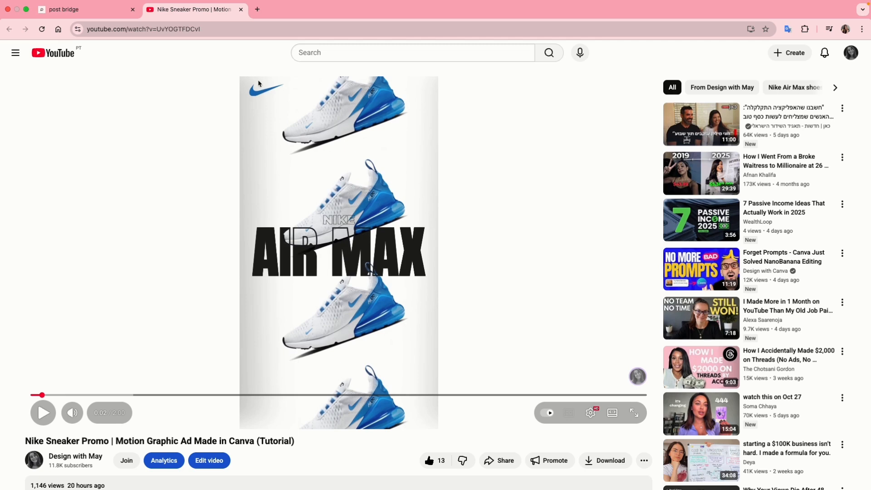
click(241, 11)
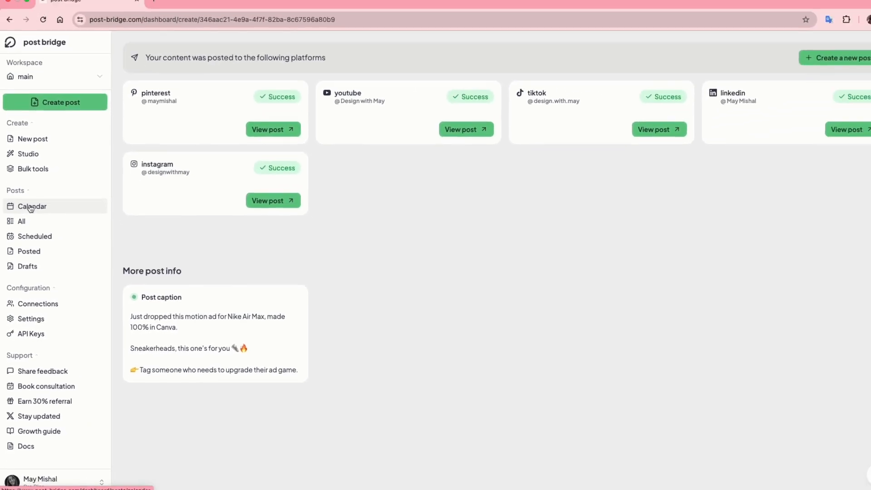
View the October 2025 post calendar and filter the list of all posts to the Instagram account
click(31, 208)
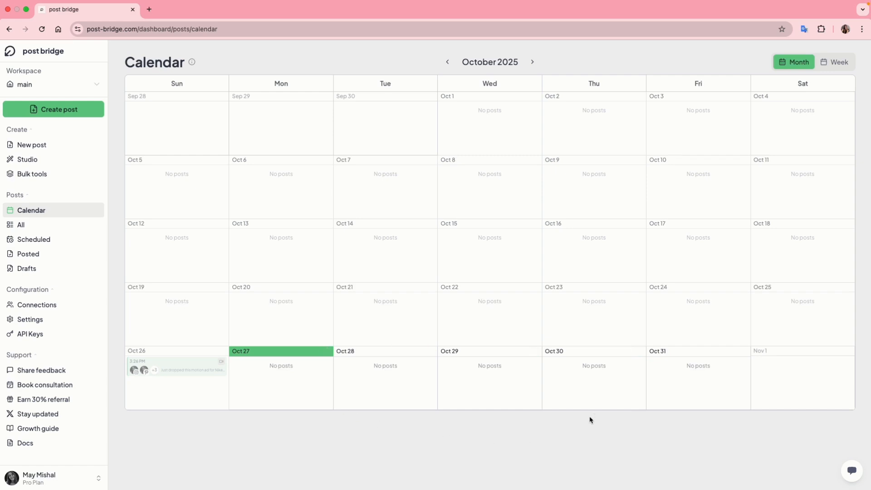
click(16, 226)
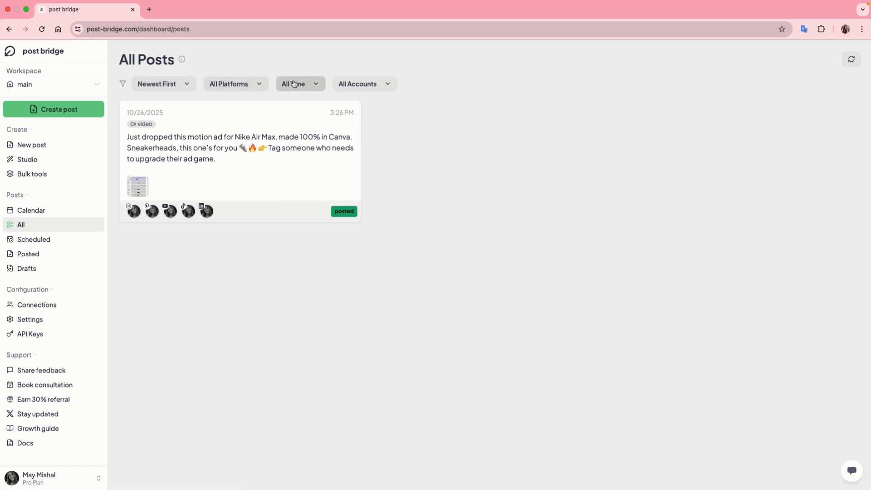
click(348, 86)
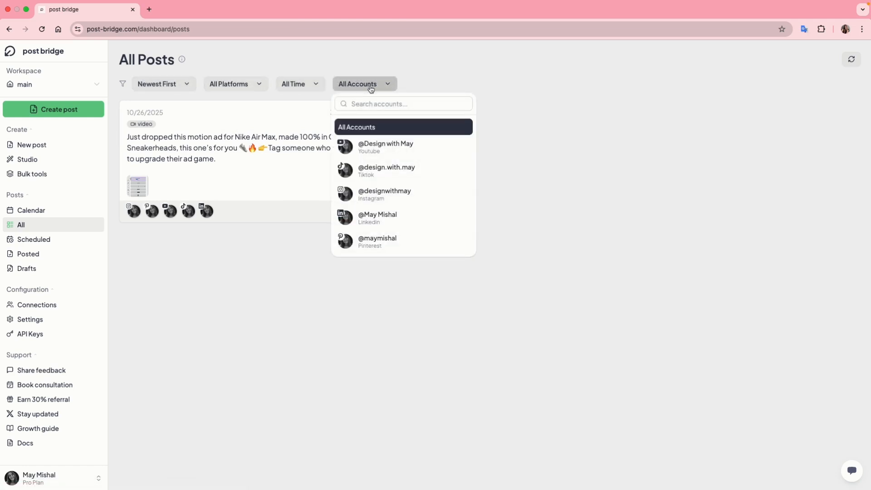
click(378, 196)
click(499, 188)
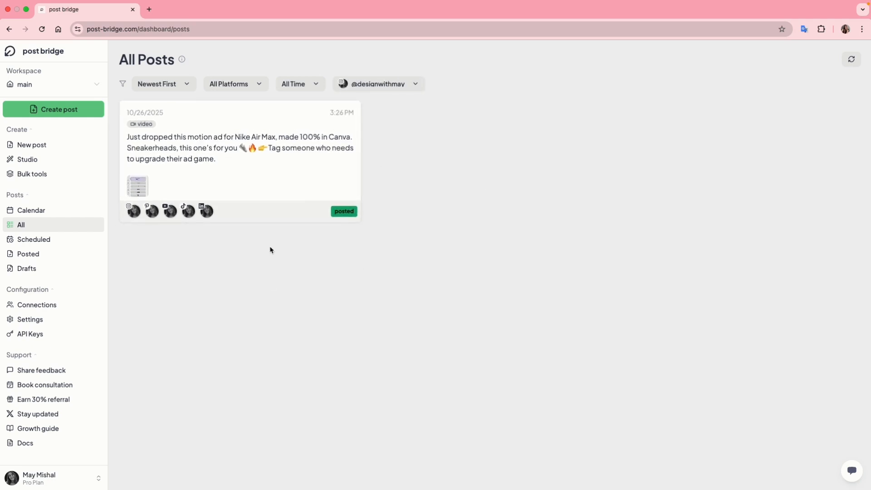
Look through the scheduled, posted and draft post lists
click(47, 240)
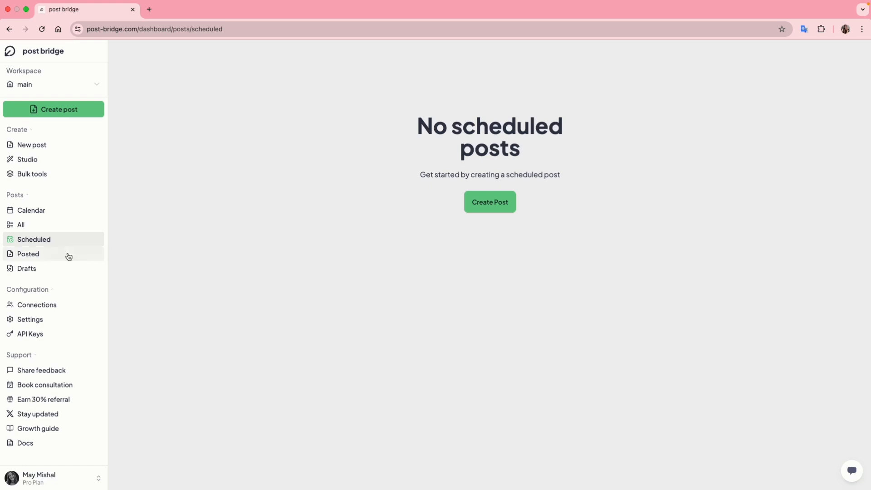
click(53, 255)
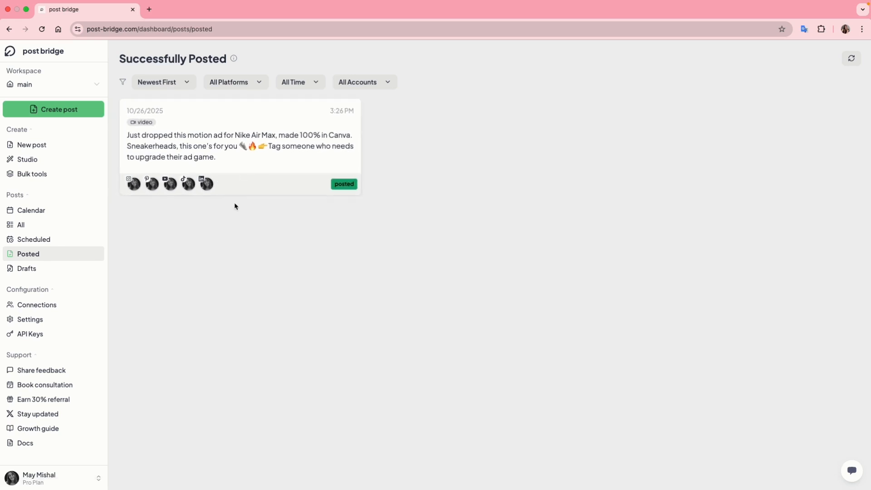
click(46, 269)
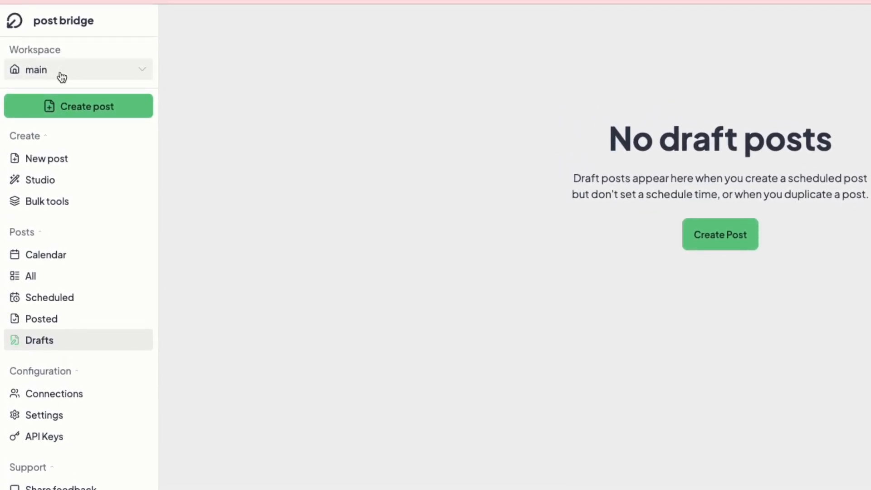
Create a new workspace named PodStar with the target icon
click(143, 73)
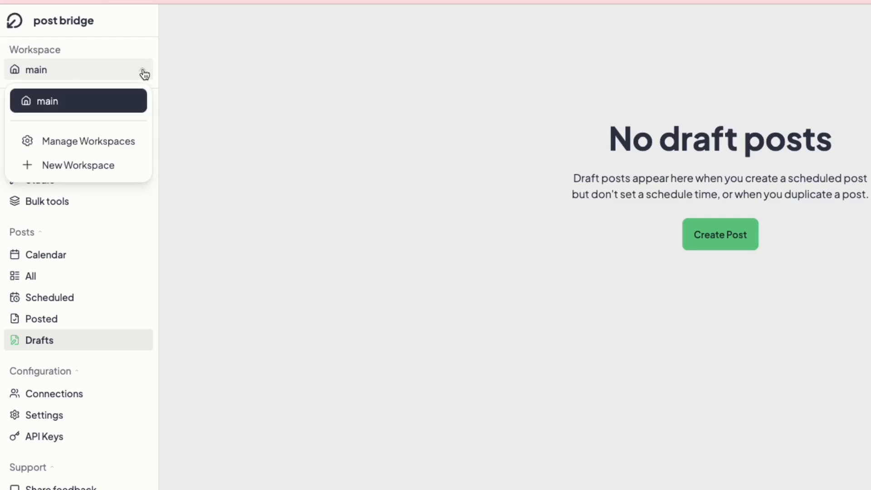
click(86, 172)
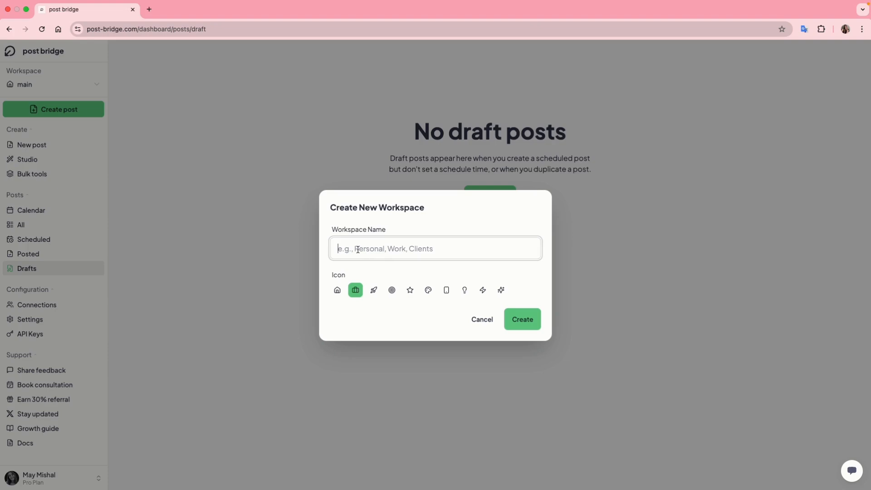
text(PodStar)
click(396, 294)
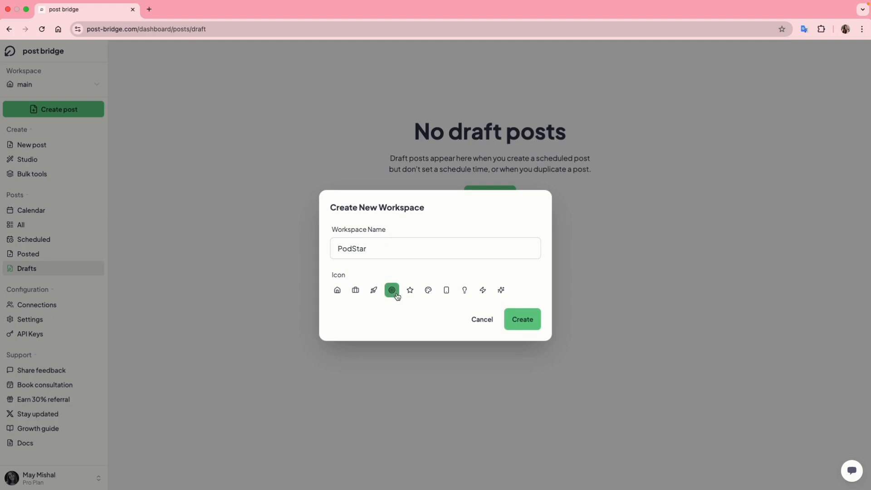
click(529, 324)
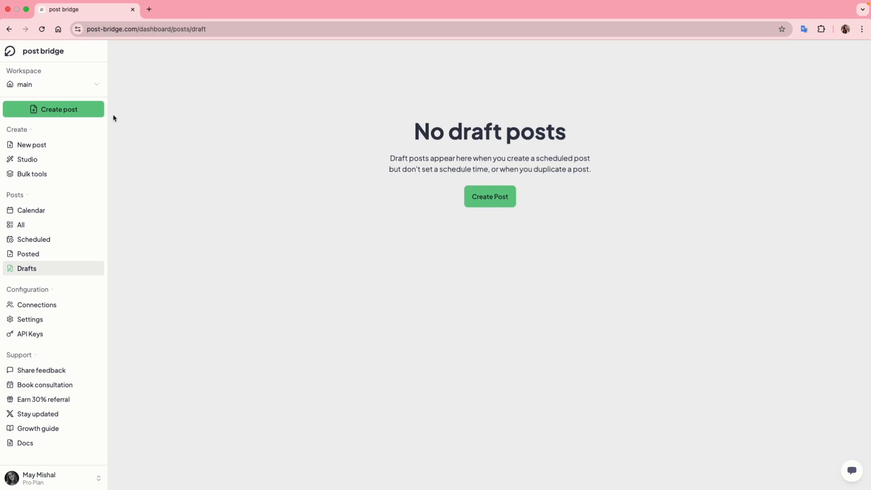
Switch to the PodStar workspace and open its account connections
click(83, 87)
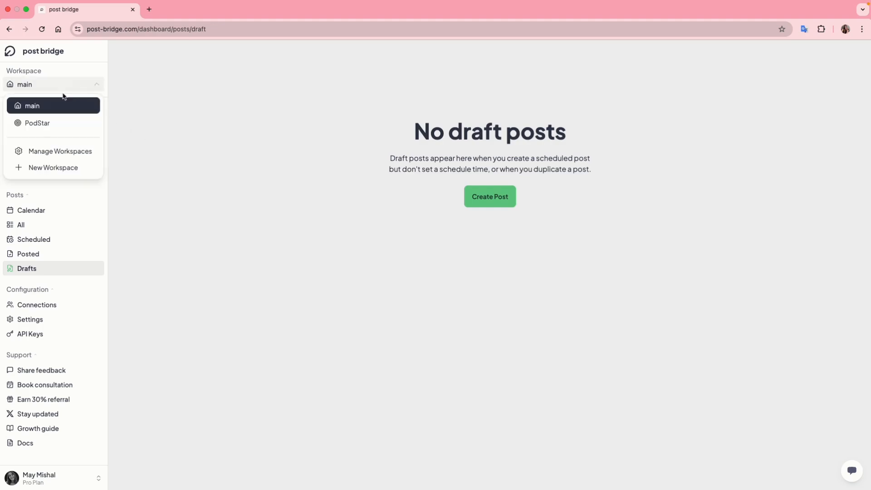
mouse_move(40, 131)
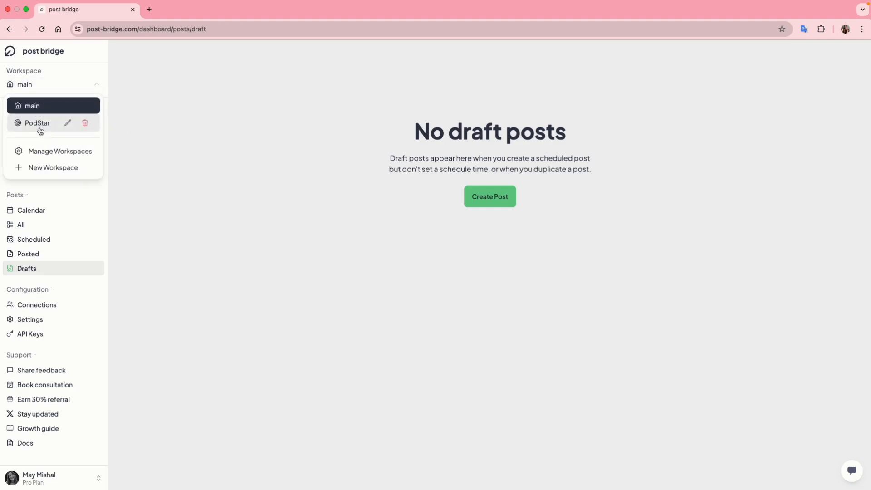
click(27, 125)
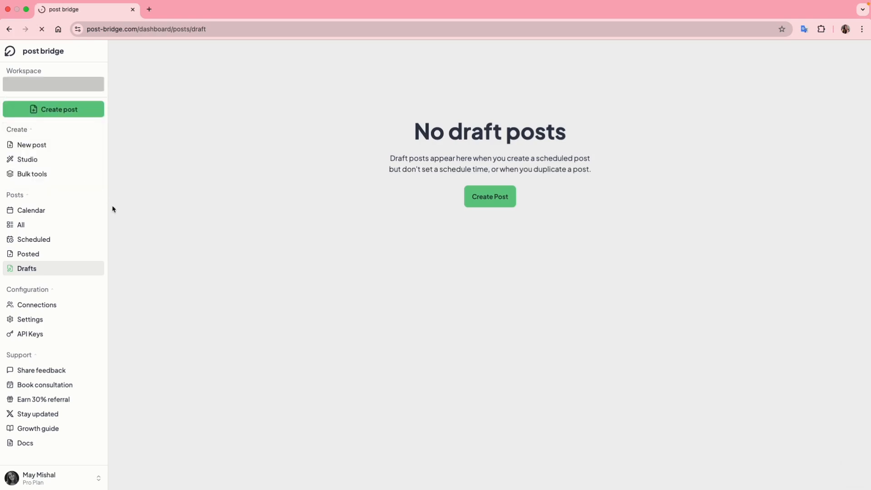
click(38, 306)
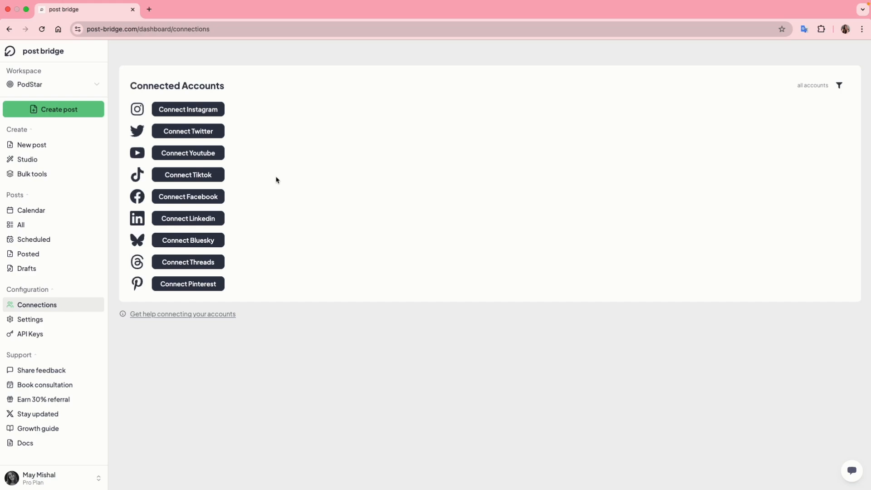
Delete the PodStar workspace from the workspace management page and switch back to the main workspace
click(71, 88)
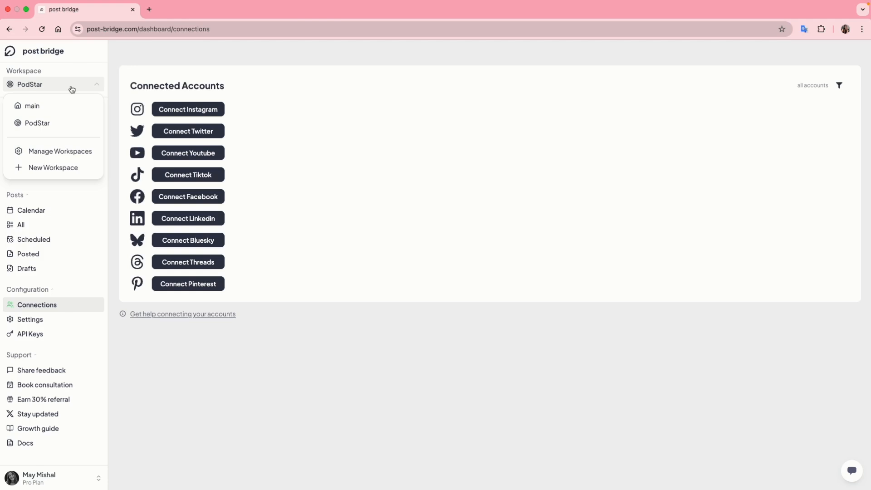
click(49, 153)
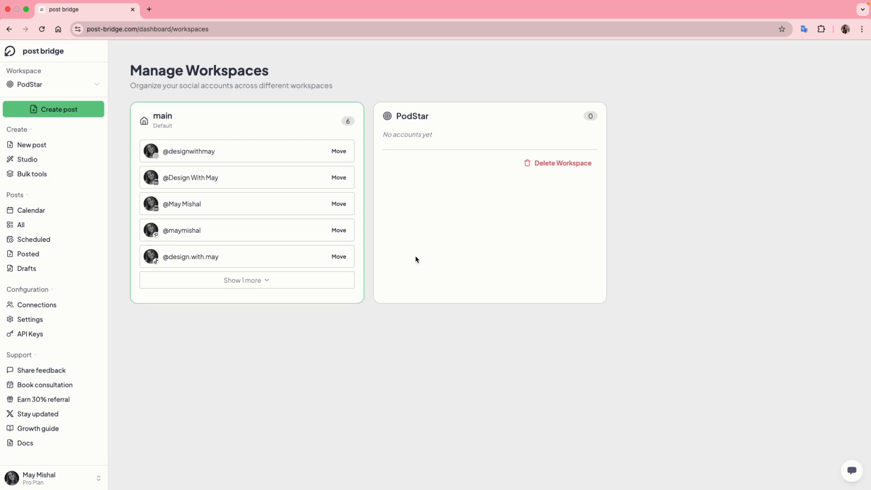
click(546, 166)
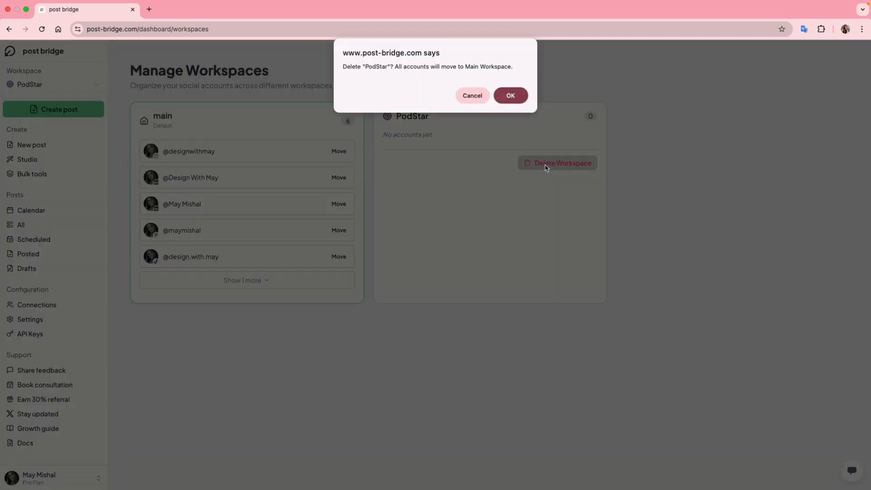
click(511, 96)
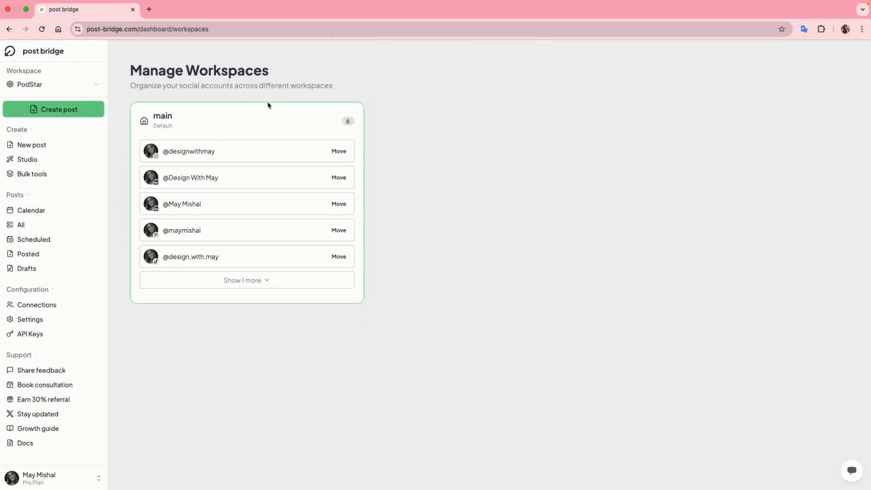
click(83, 88)
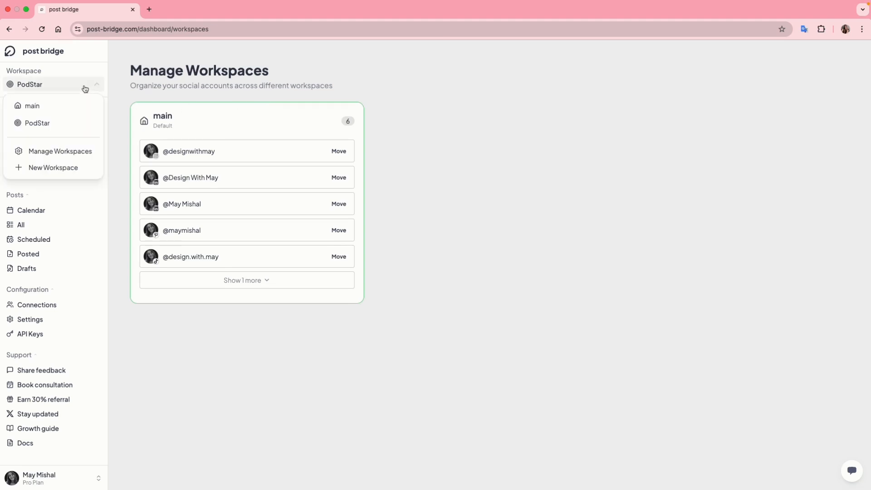
click(38, 111)
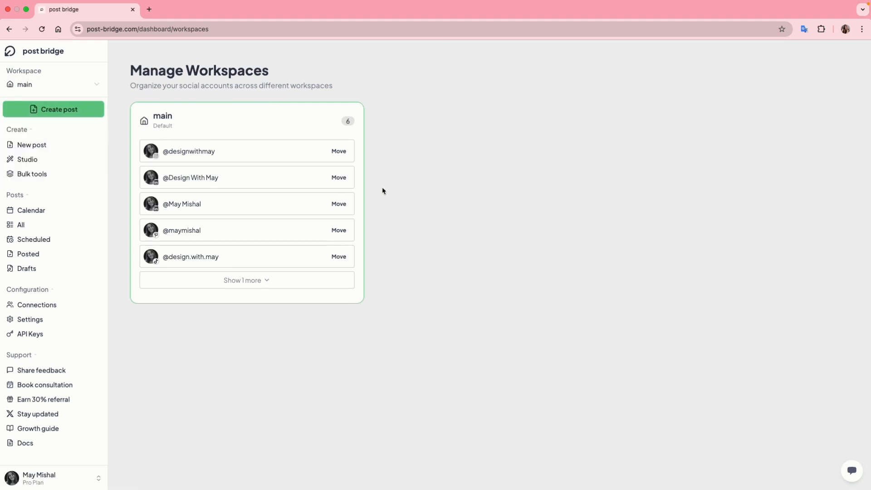